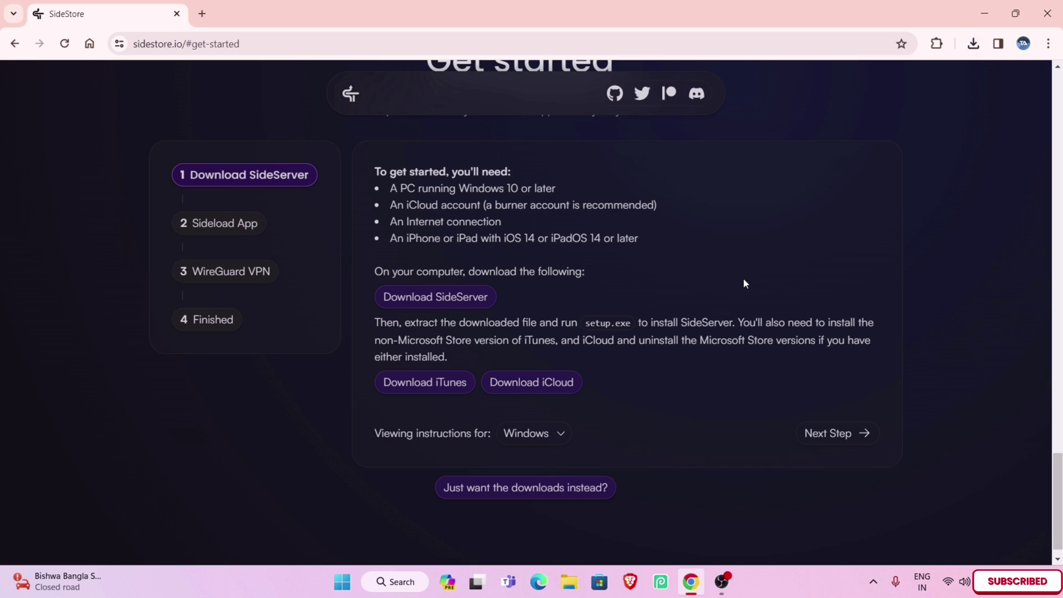
- View Apple's iTunes for Windows download page, then go back to the SideStore Get started page
left_click(445, 388)
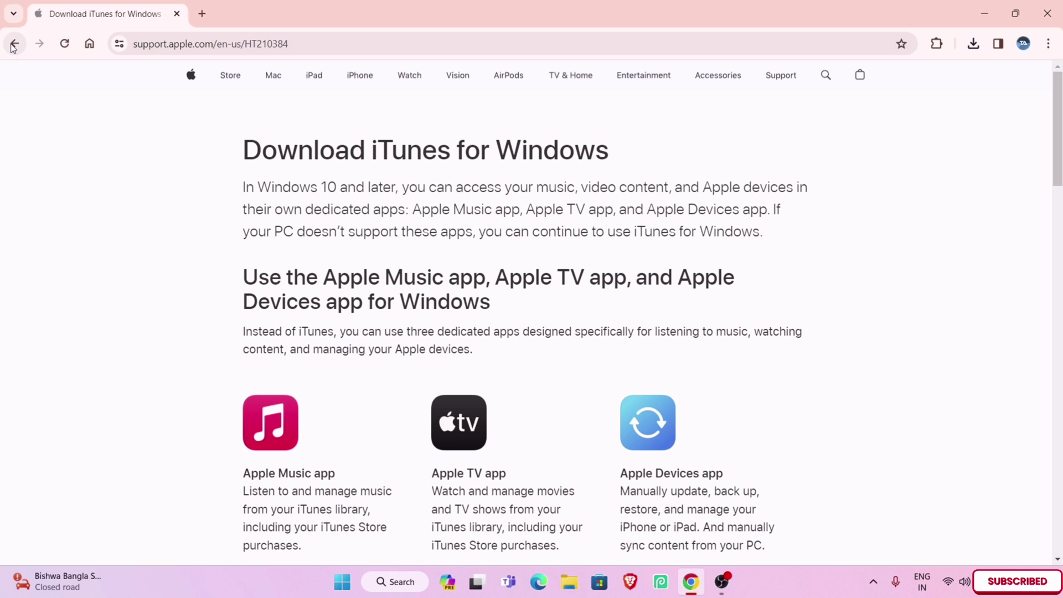
left_click(14, 46)
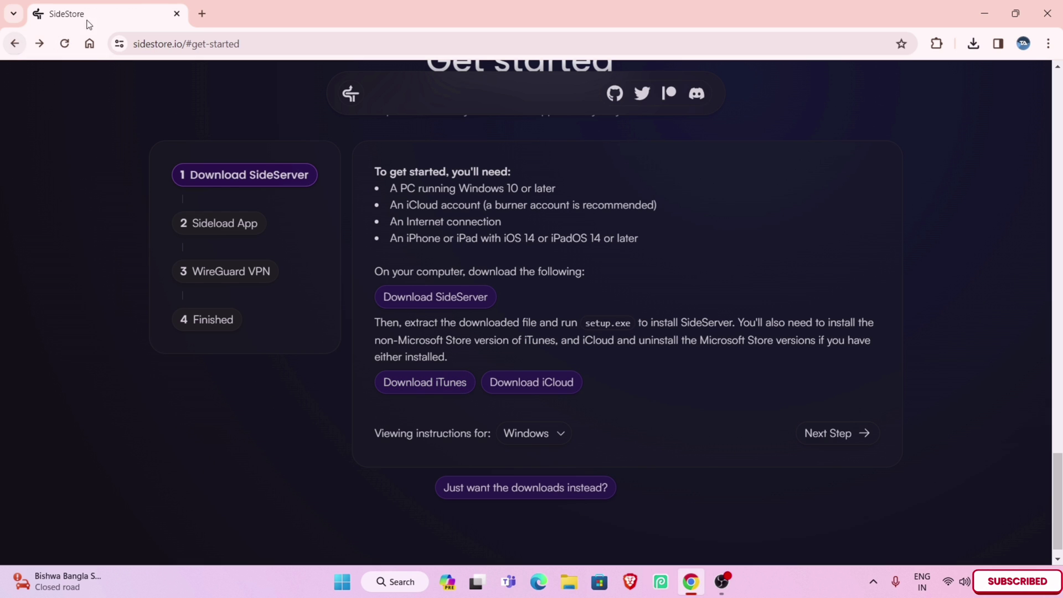
- Search 'itunes for windows 11' and download the 64-bit iTunes 12.10.11 installer
left_click(202, 14)
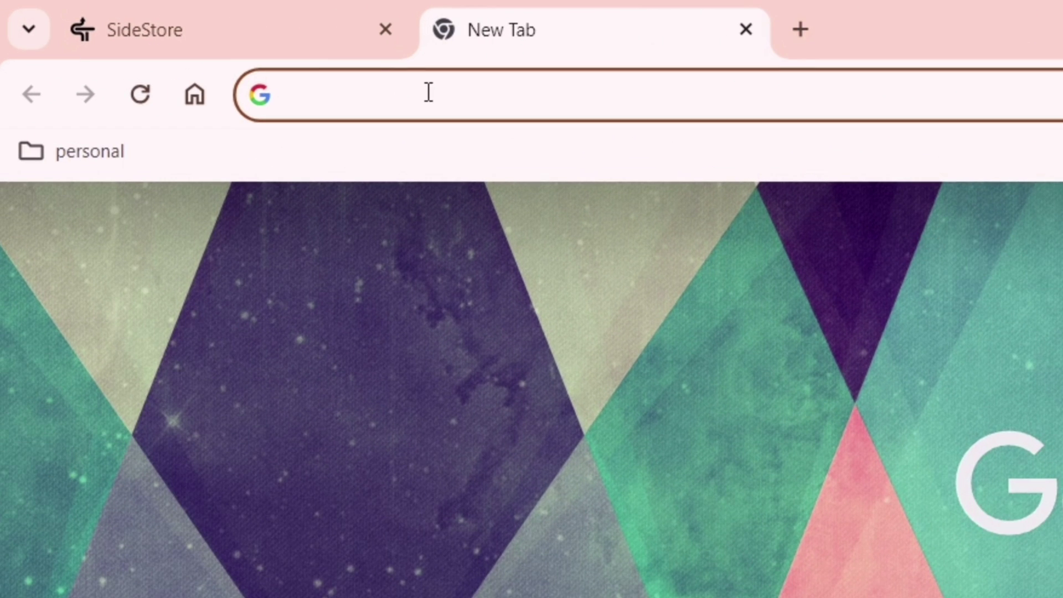
type("itunes for windows ")
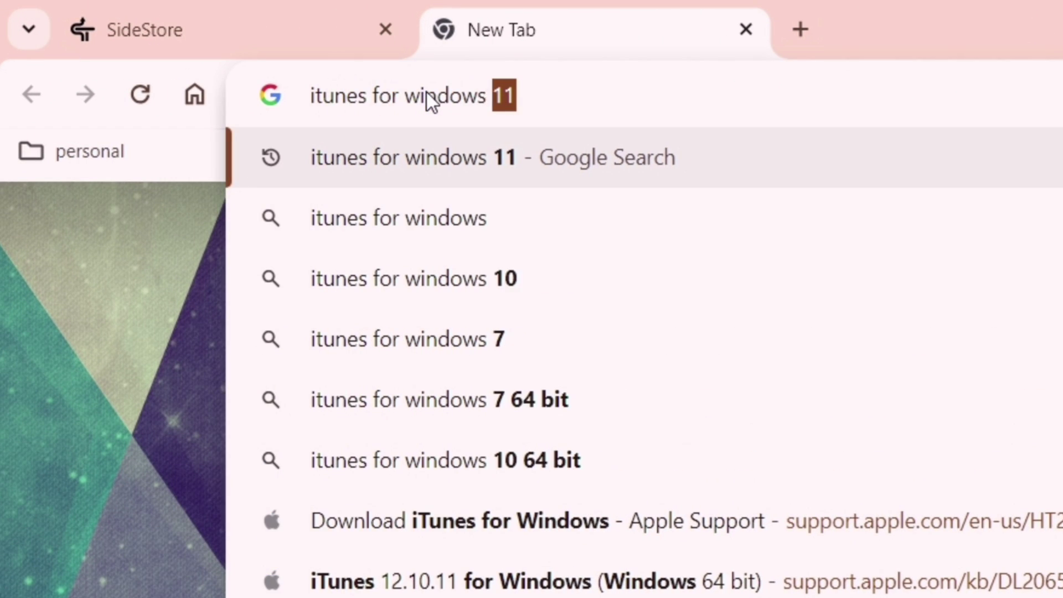
type("11")
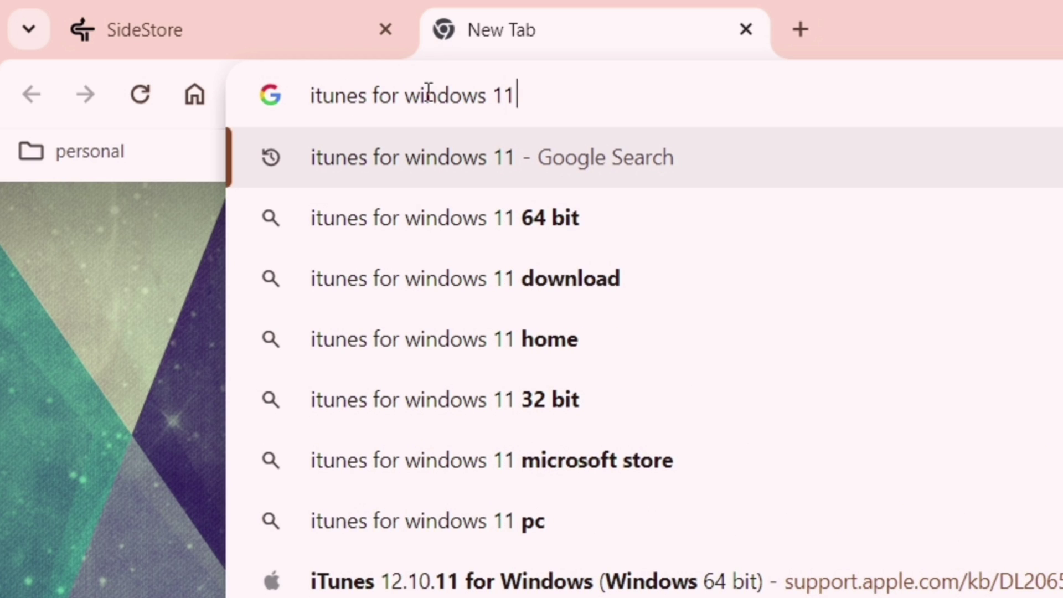
key("Return")
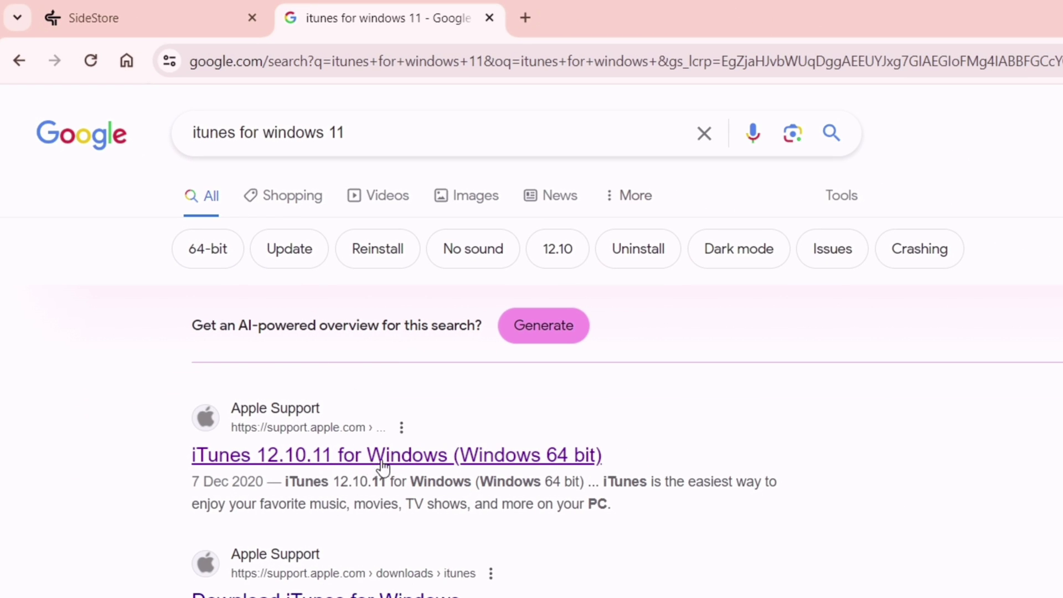
left_click(432, 455)
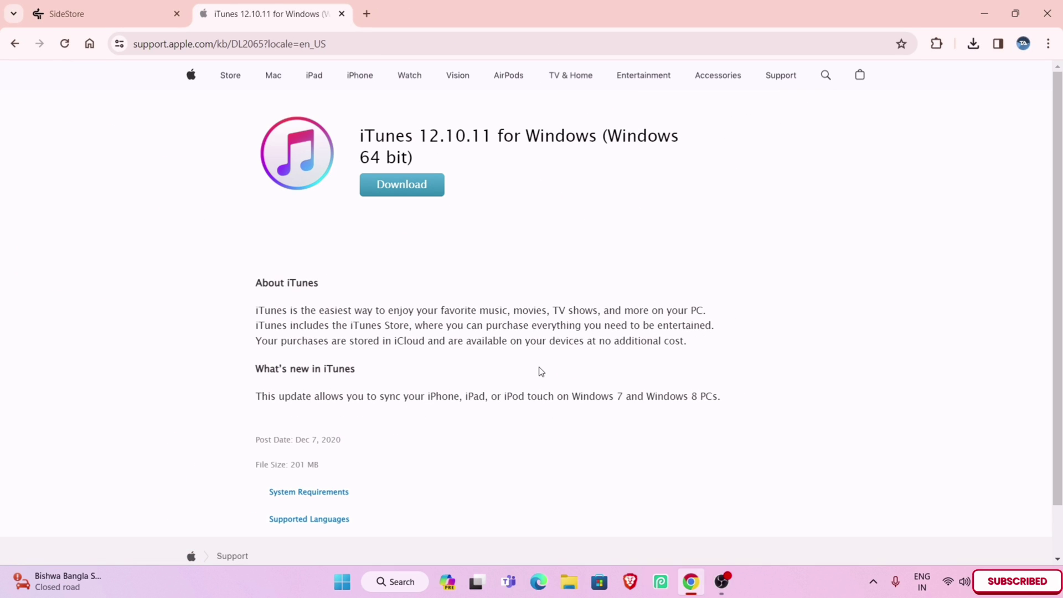
left_click(416, 193)
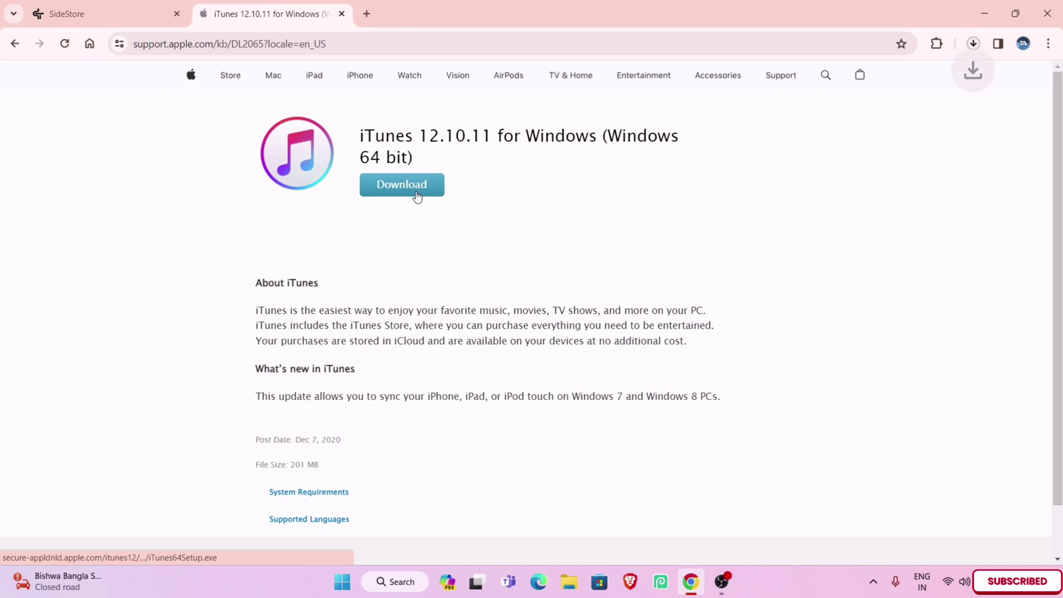
left_click(975, 45)
left_click(974, 45)
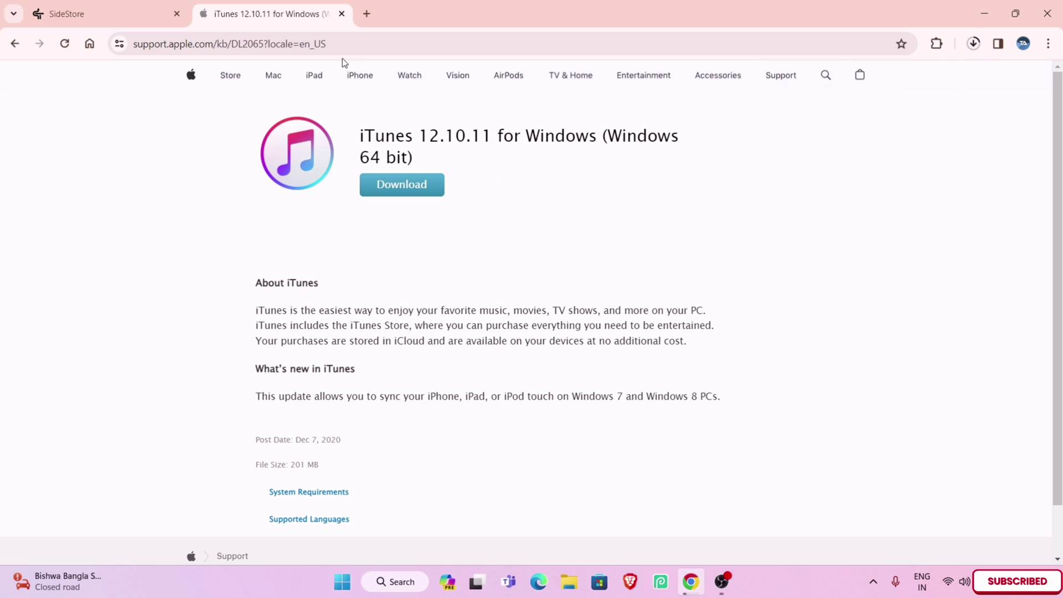
- From the SideStore page, download the iCloud for Windows installer in a new tab
left_click(126, 25)
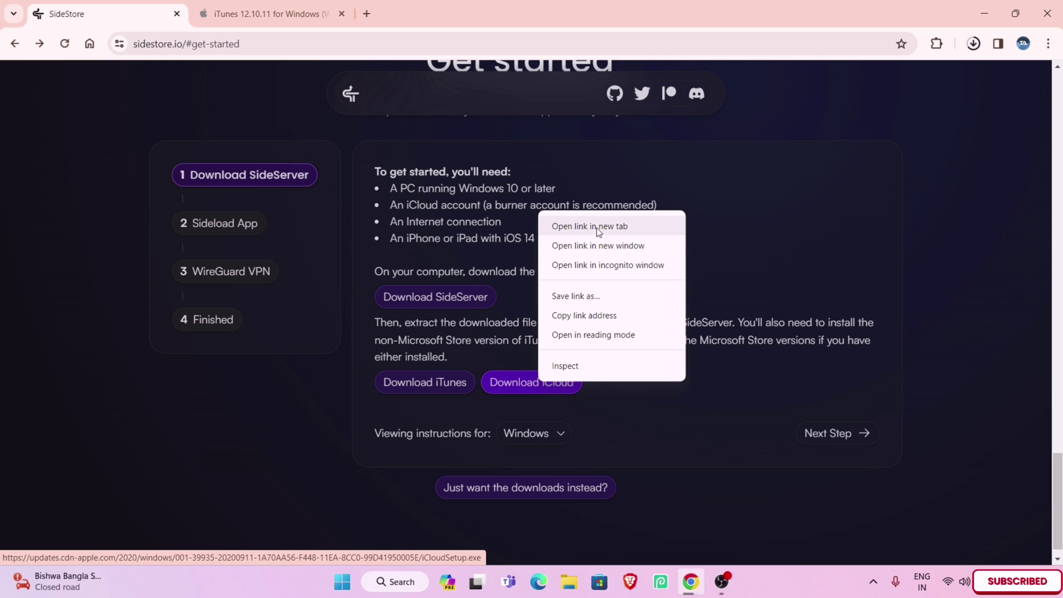
left_click(596, 228)
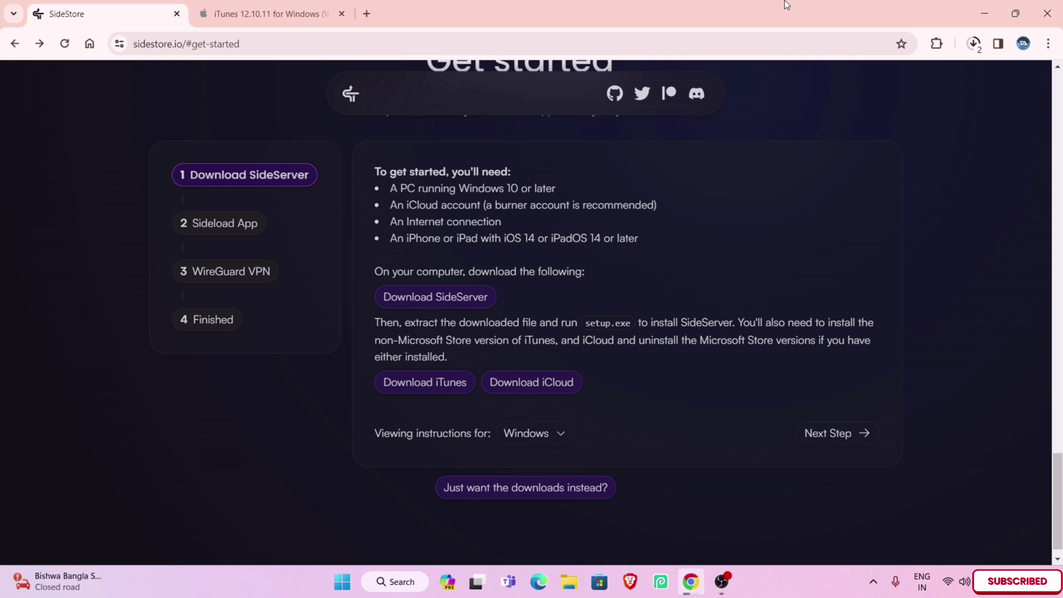
left_click(975, 44)
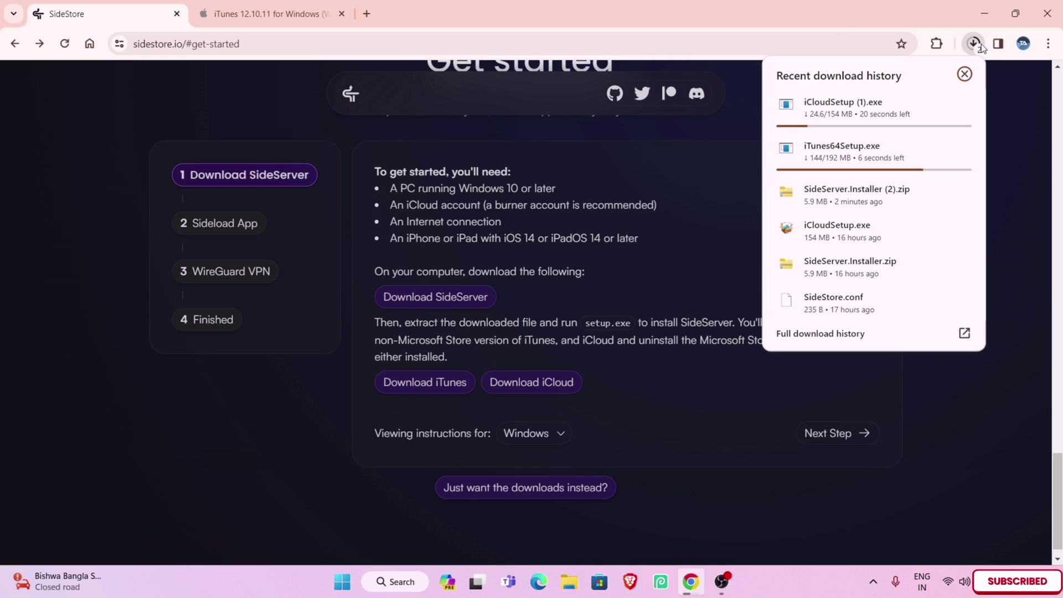
left_click(981, 44)
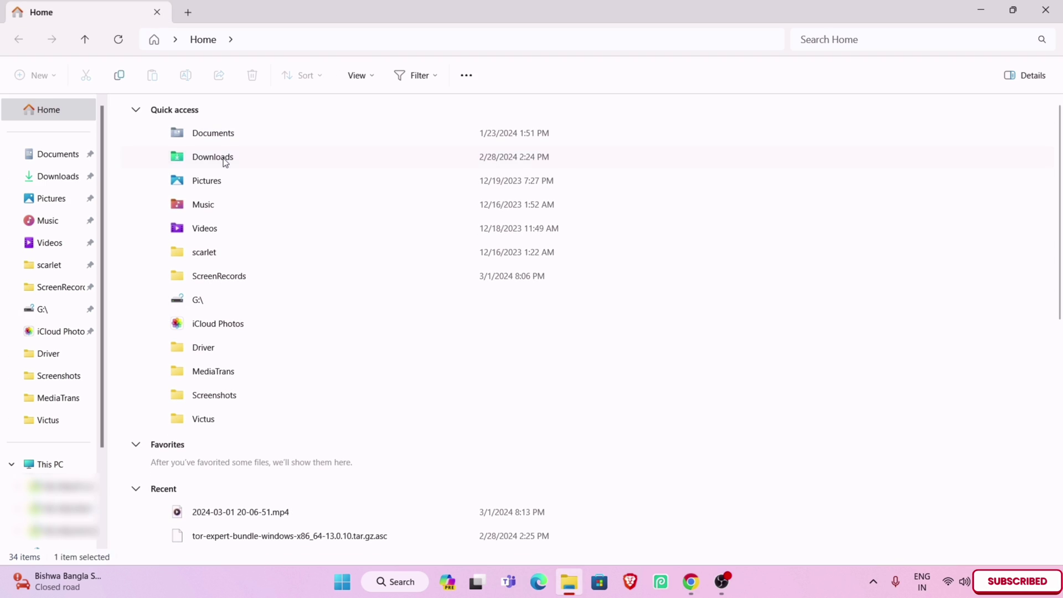
- Extract SideServer.Installer (2).zip into its own Downloads folder, then return to Downloads and select iTunes64Setup.exe
double_click(232, 161)
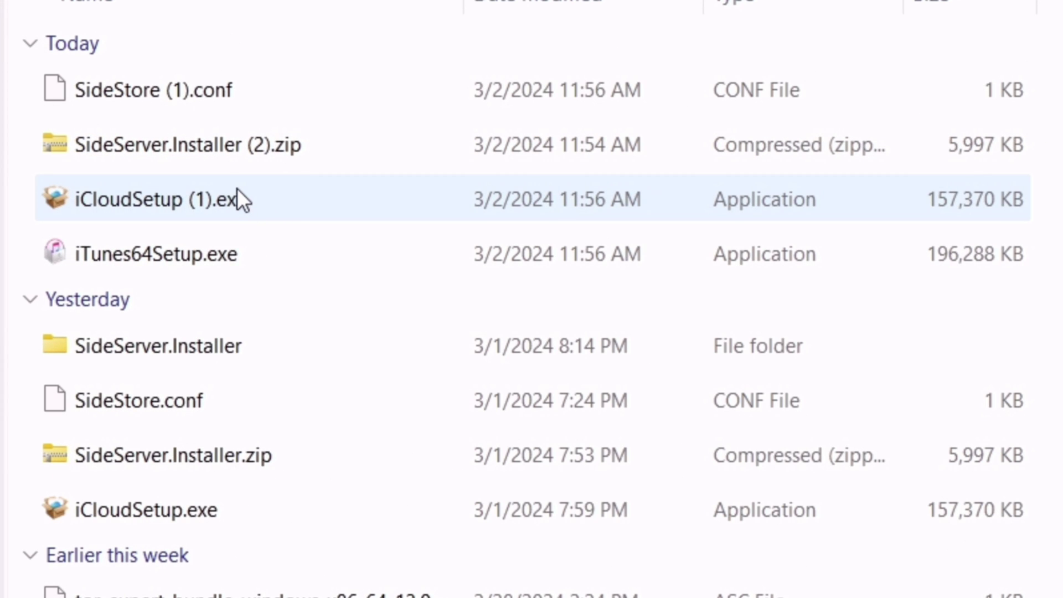
right_click(261, 149)
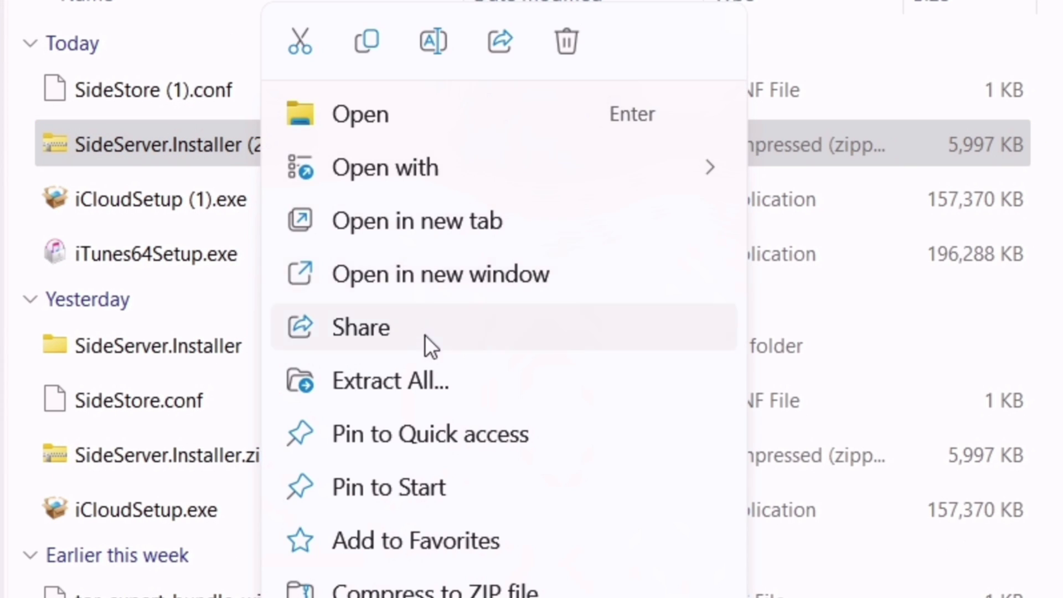
left_click(429, 377)
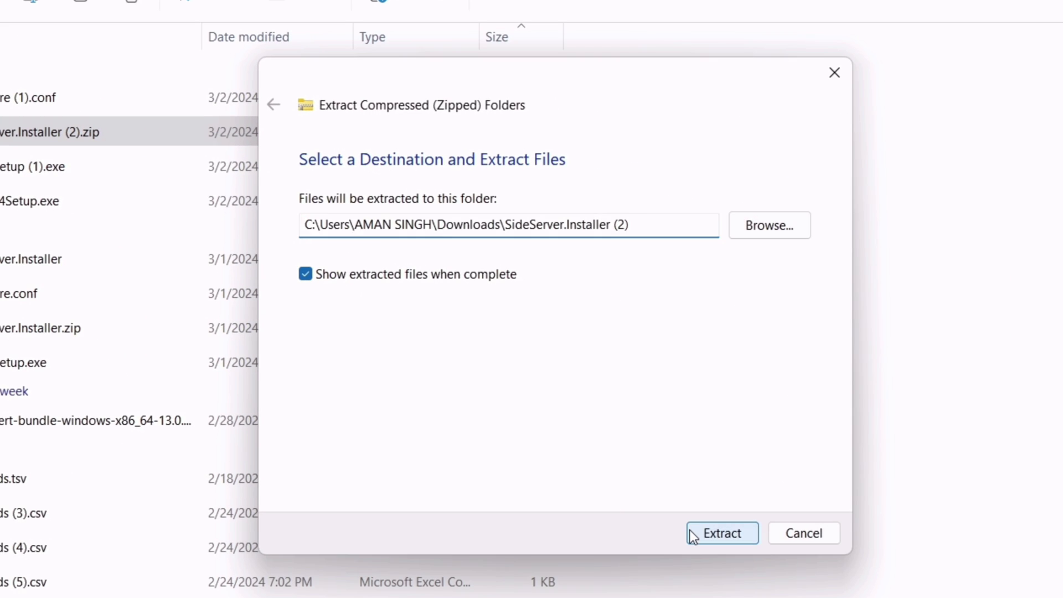
left_click(692, 532)
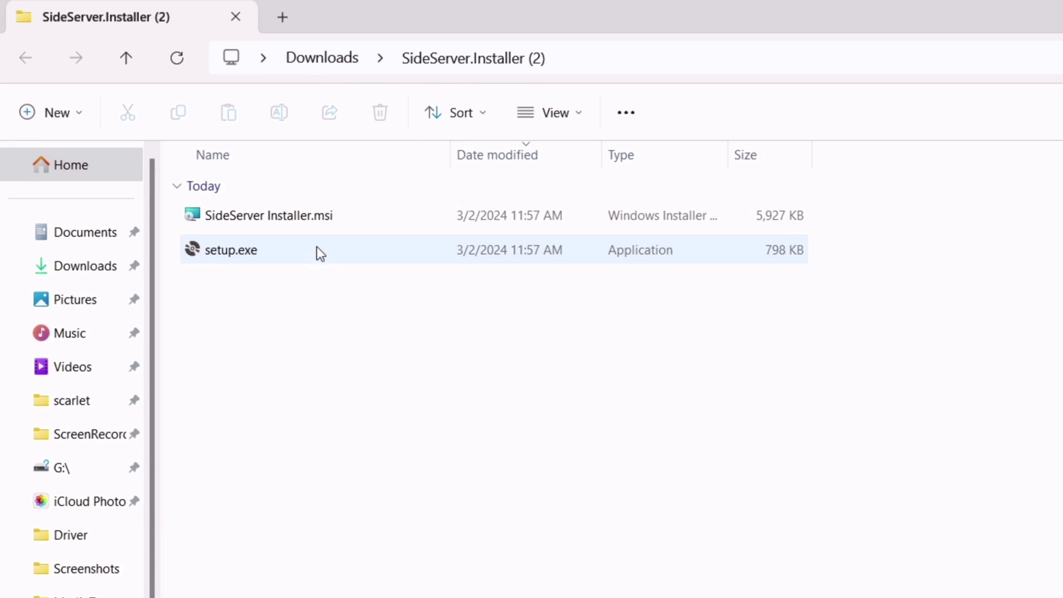
left_click(242, 250)
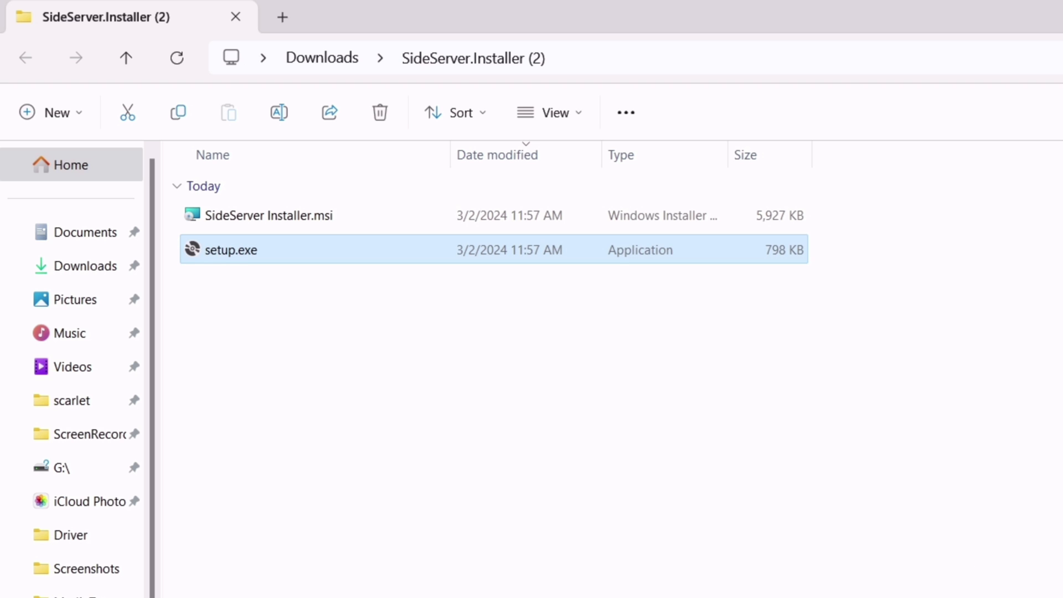
left_click(343, 65)
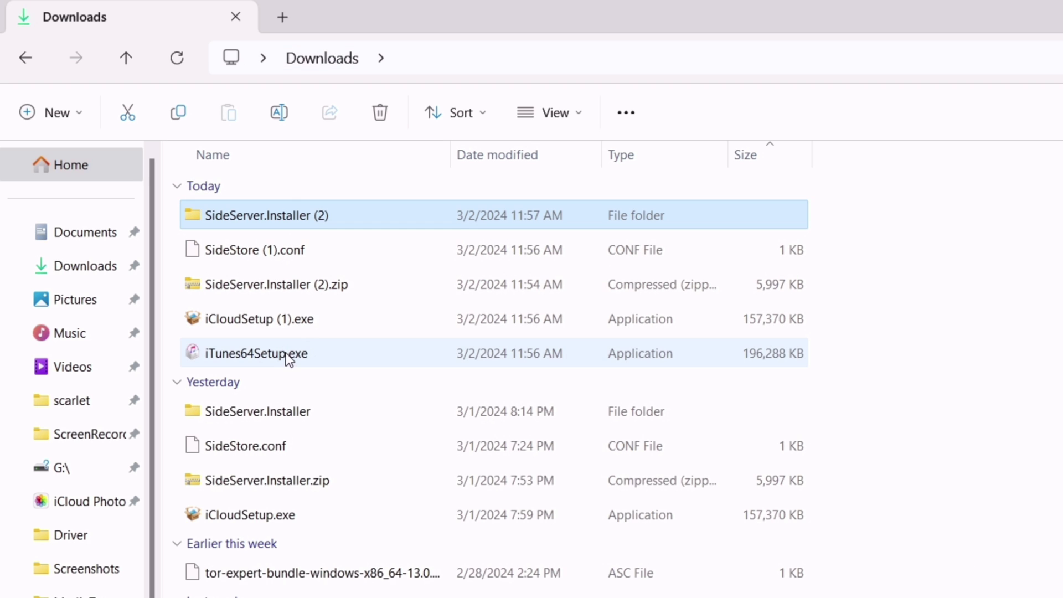
left_click(277, 353)
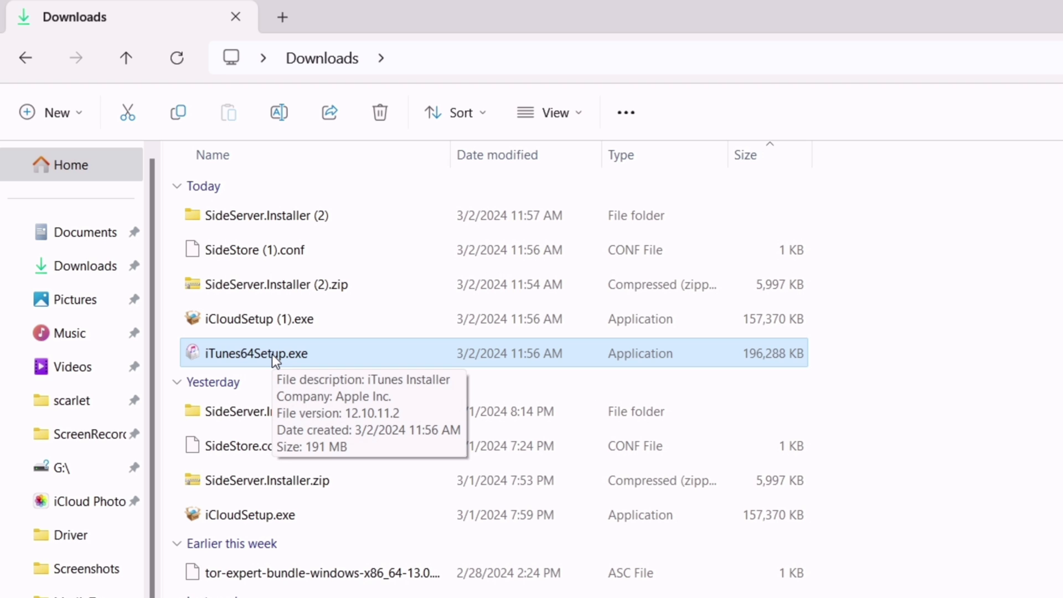
- Run iTunes64Setup.exe as administrator and start installing iTunes 12.10.11
right_click(271, 354)
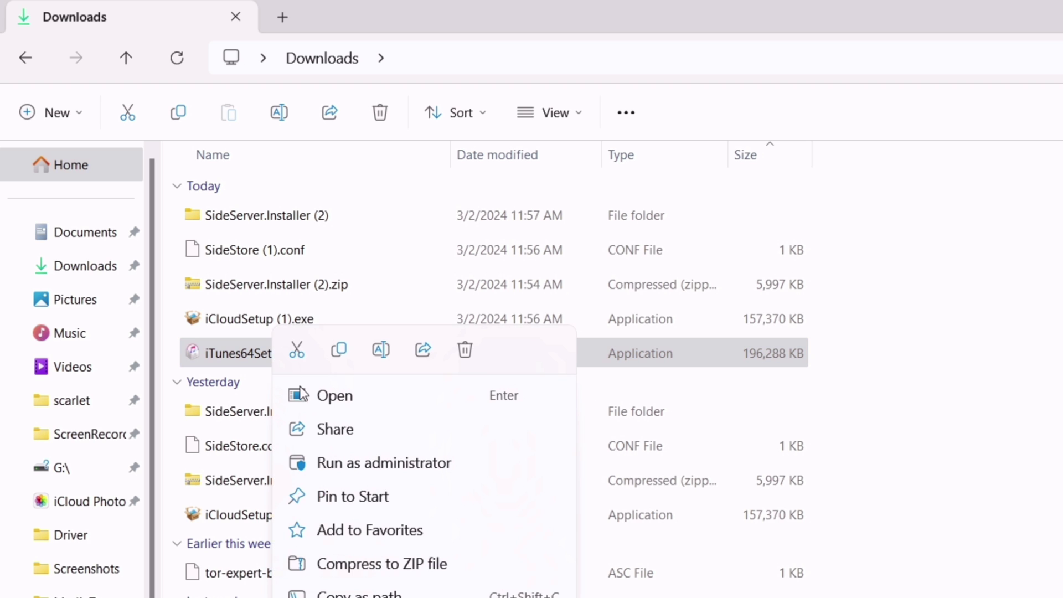
left_click(357, 464)
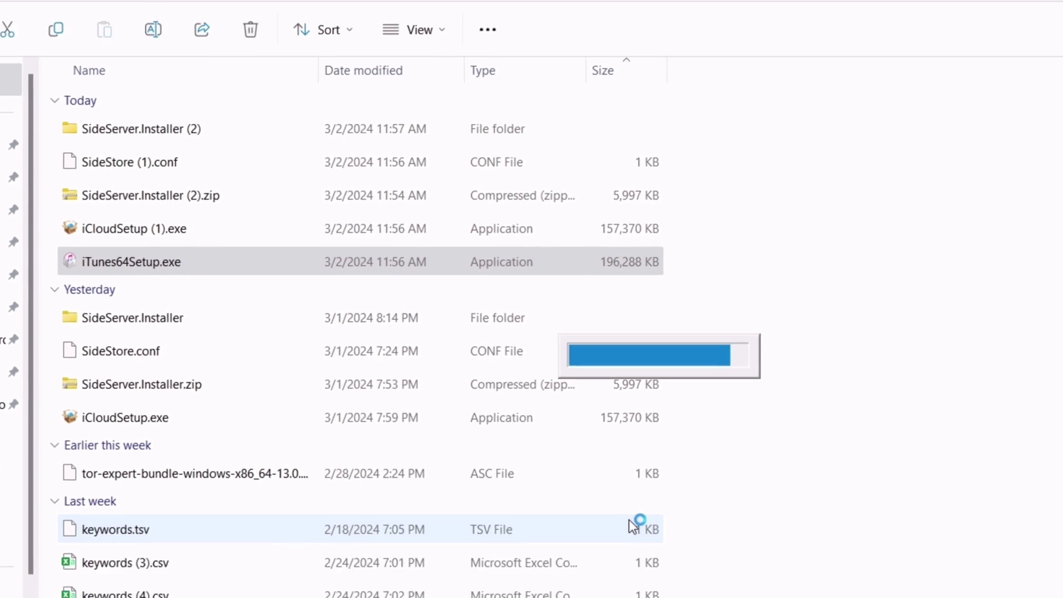
left_click(762, 499)
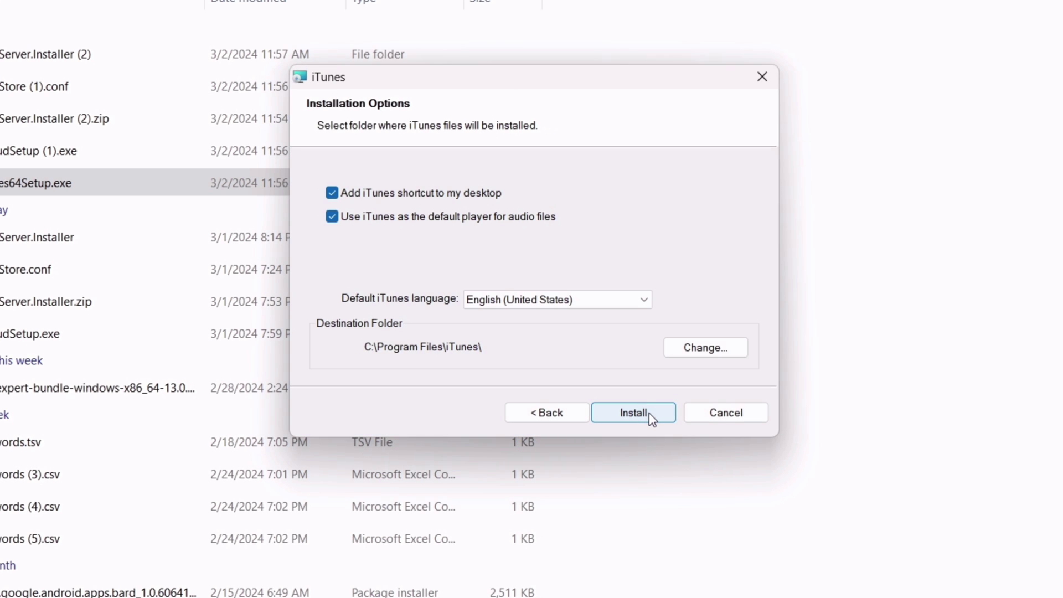
left_click(648, 413)
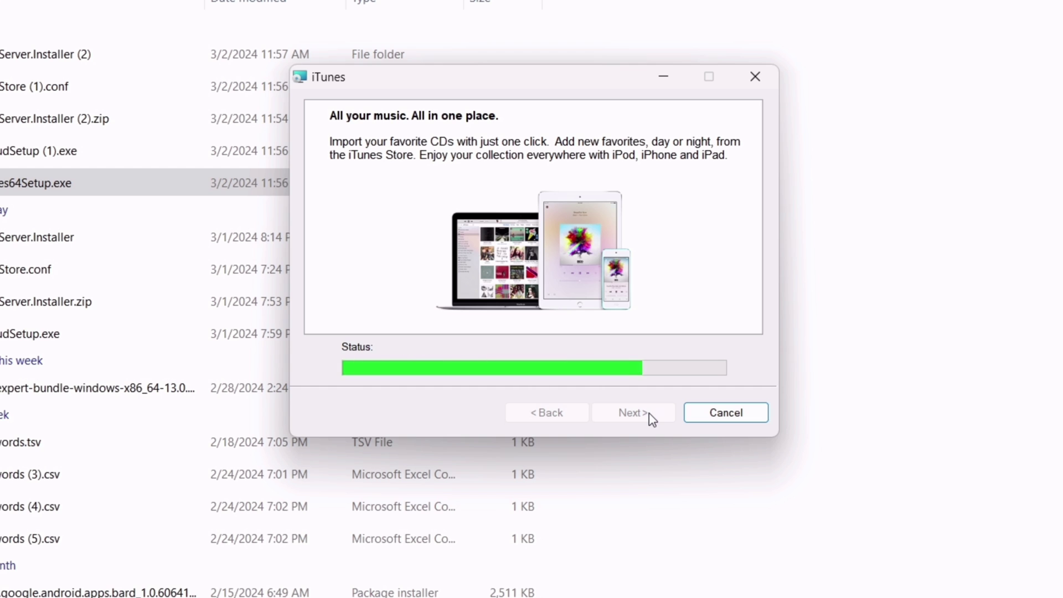
- Close the iTunes installer, then install iCloudSetup (1).exe as administrator, accepting the licence
left_click(649, 413)
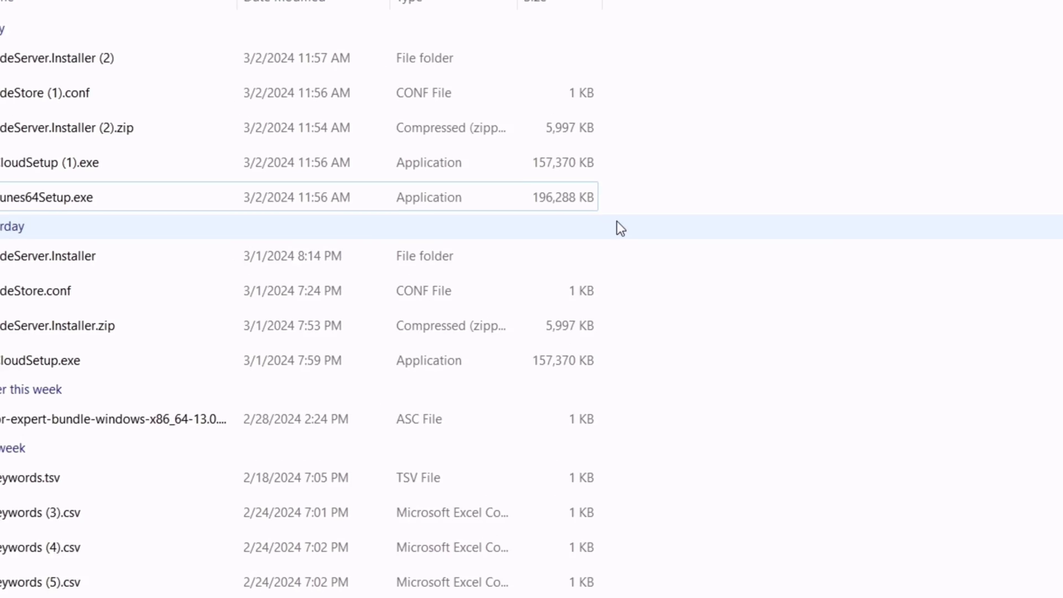
left_click(274, 224)
right_click(274, 223)
left_click(404, 424)
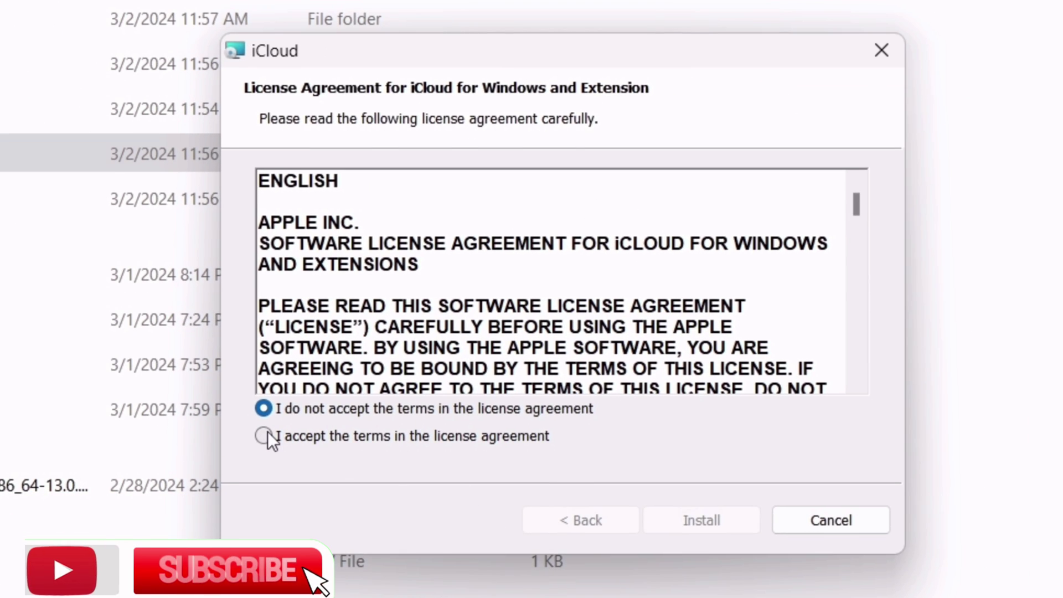
left_click(265, 436)
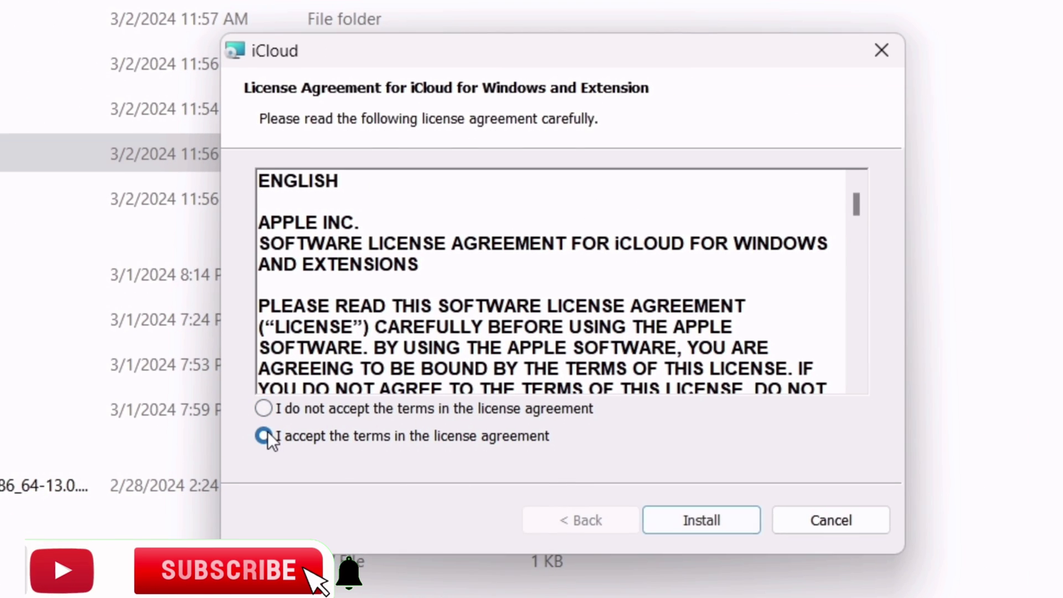
left_click(726, 526)
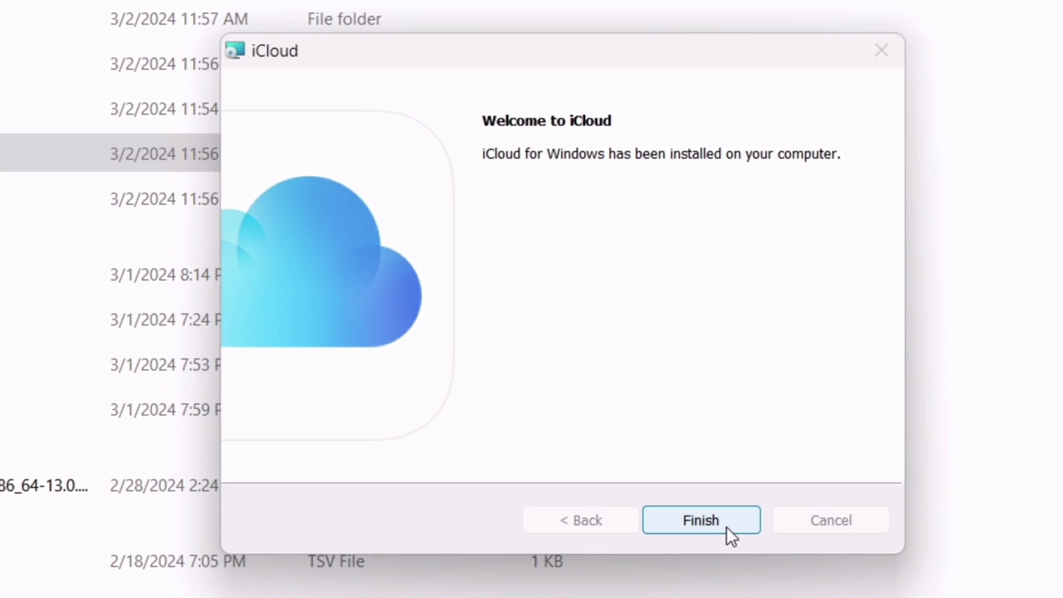
left_click(726, 526)
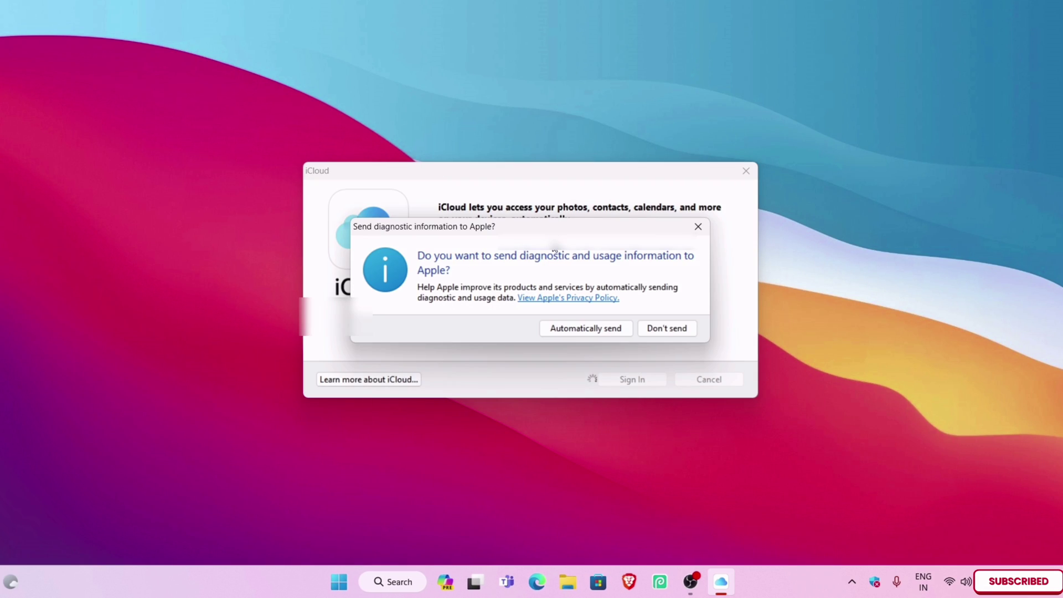
- Choose Don't send, apply the iCloud Drive, Photos and Bookmarks sync settings, minimize iCloud, open Search
left_click(691, 328)
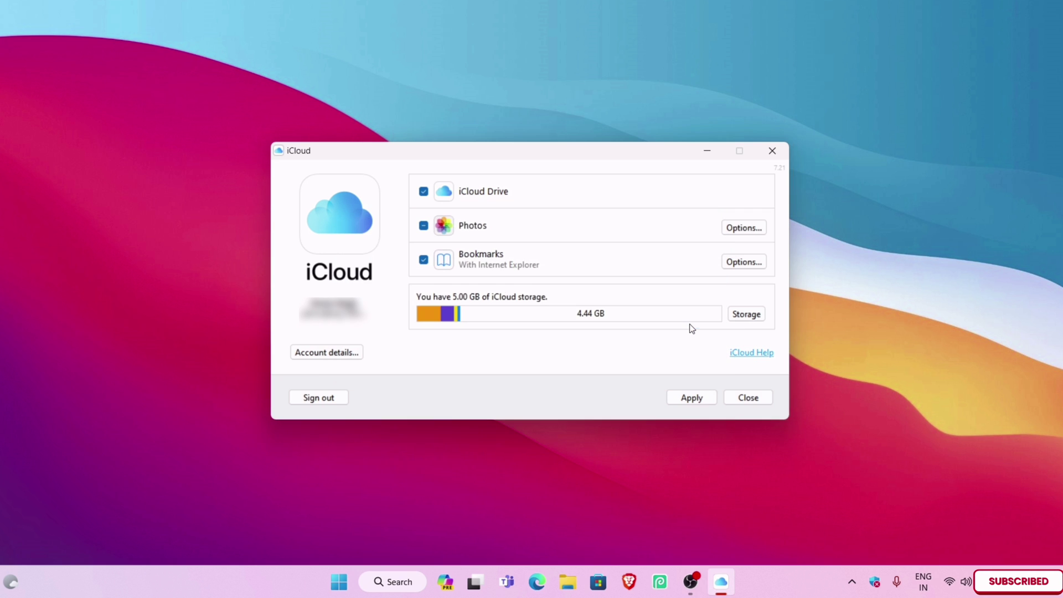
left_click(691, 397)
left_click(714, 151)
left_click(397, 579)
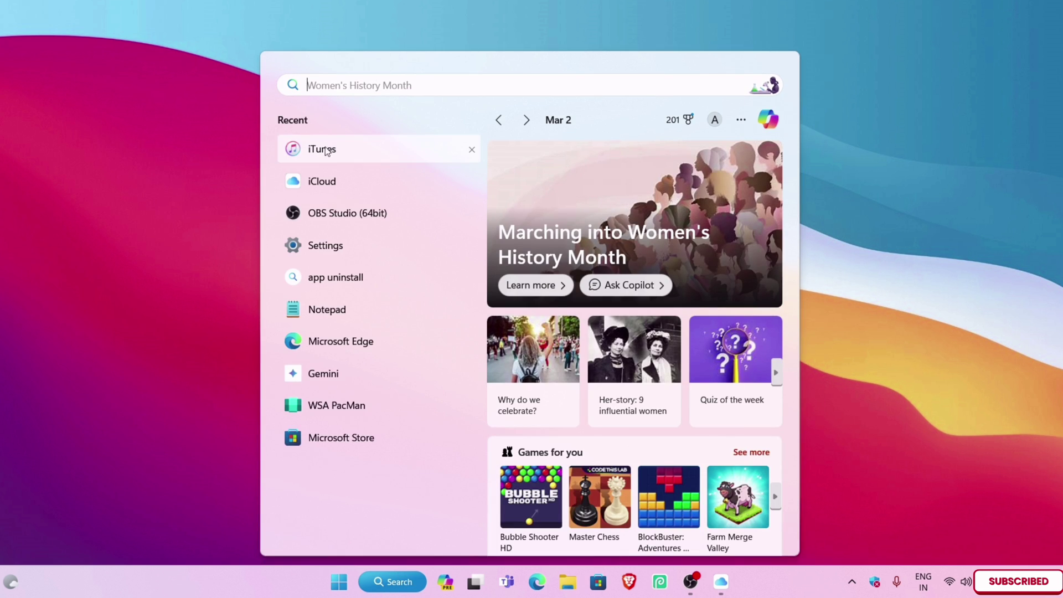
- Launch iTunes and view the connected iPad's summary page
left_click(331, 149)
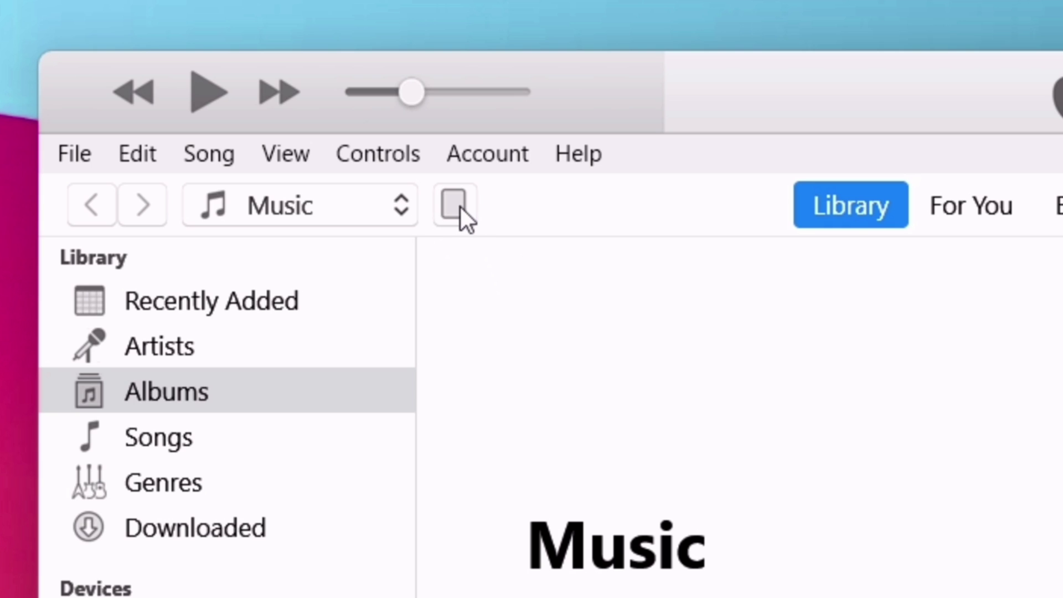
left_click(455, 205)
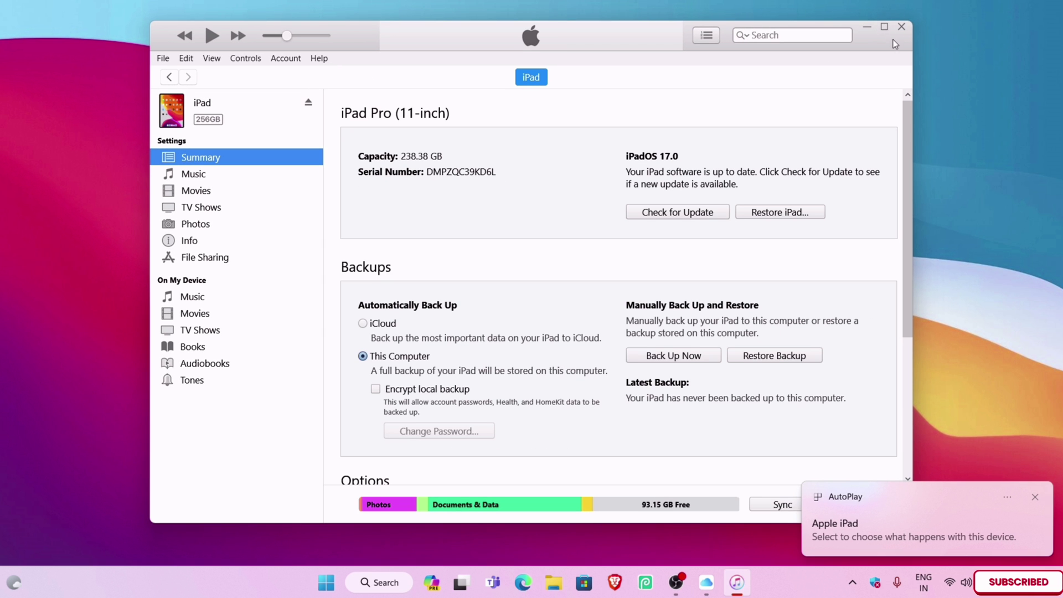
scroll(590, 354, "down", 5)
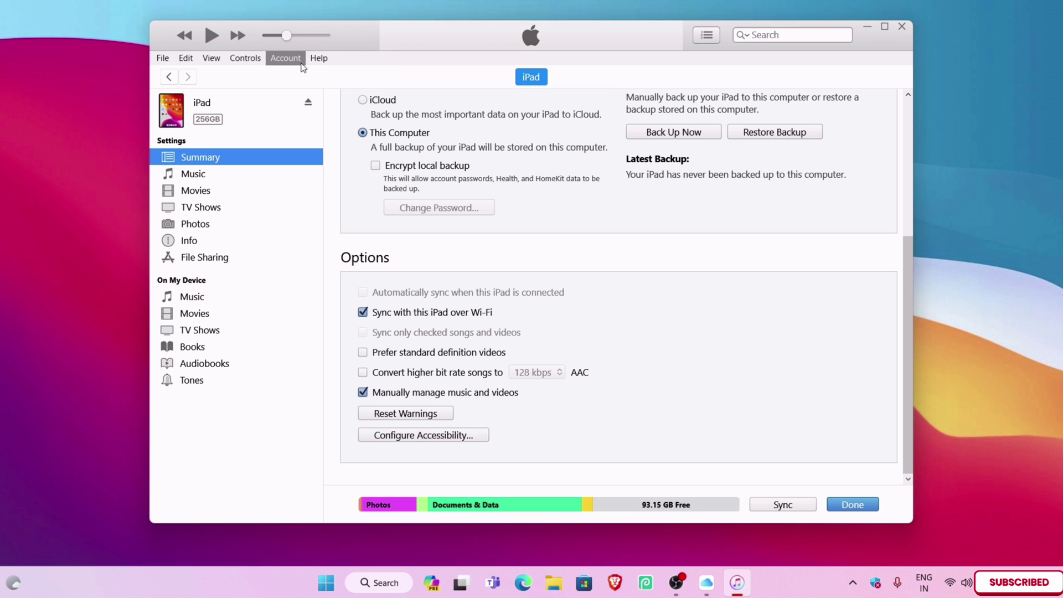
- Authorize this computer for the Apple ID via Account > Authorizations, then click Done
left_click(286, 58)
mouse_move(333, 129)
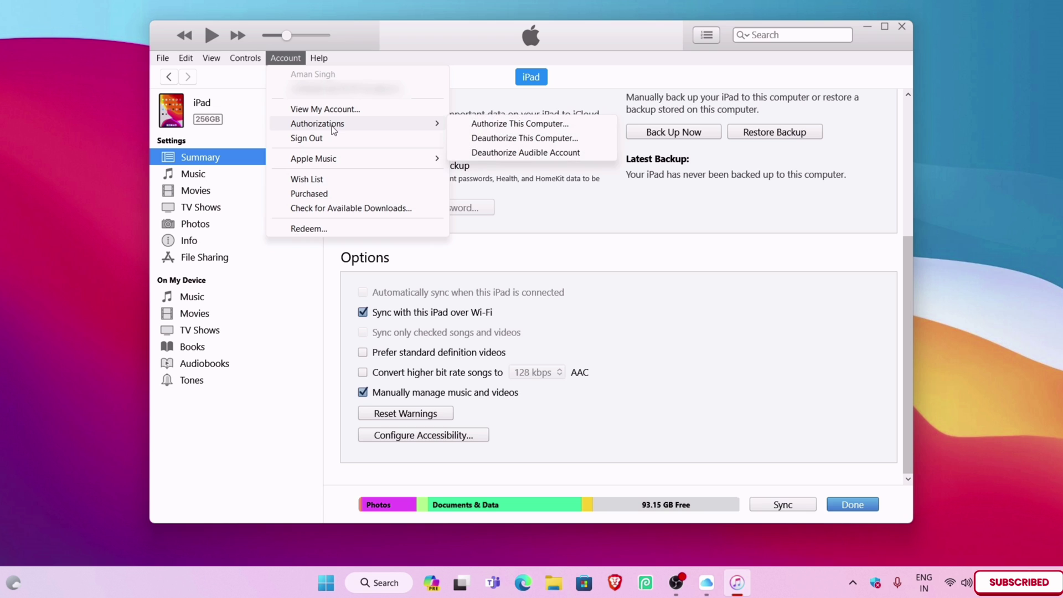
left_click(489, 123)
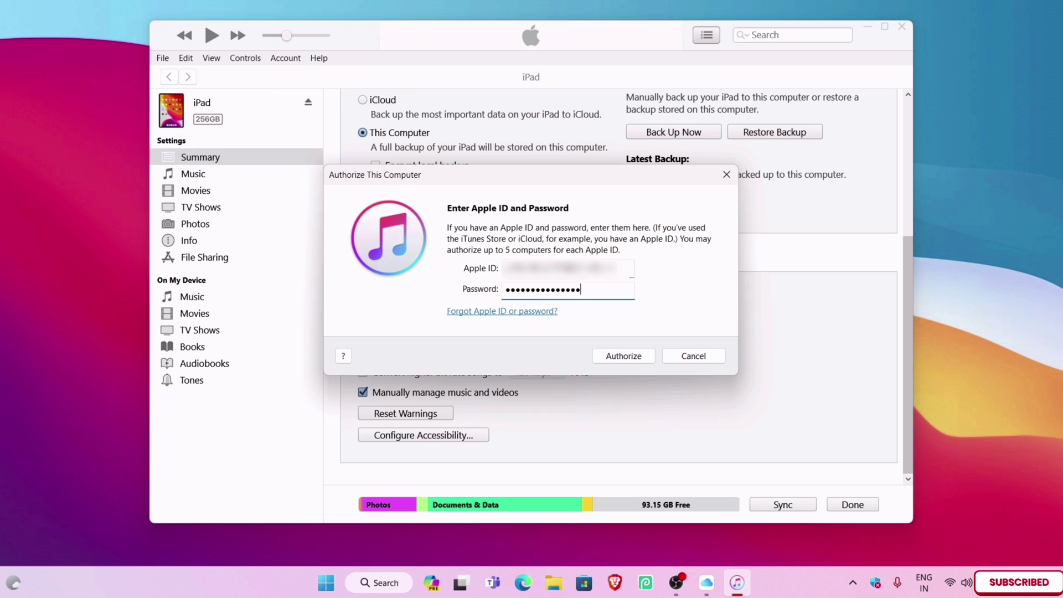
key("Return")
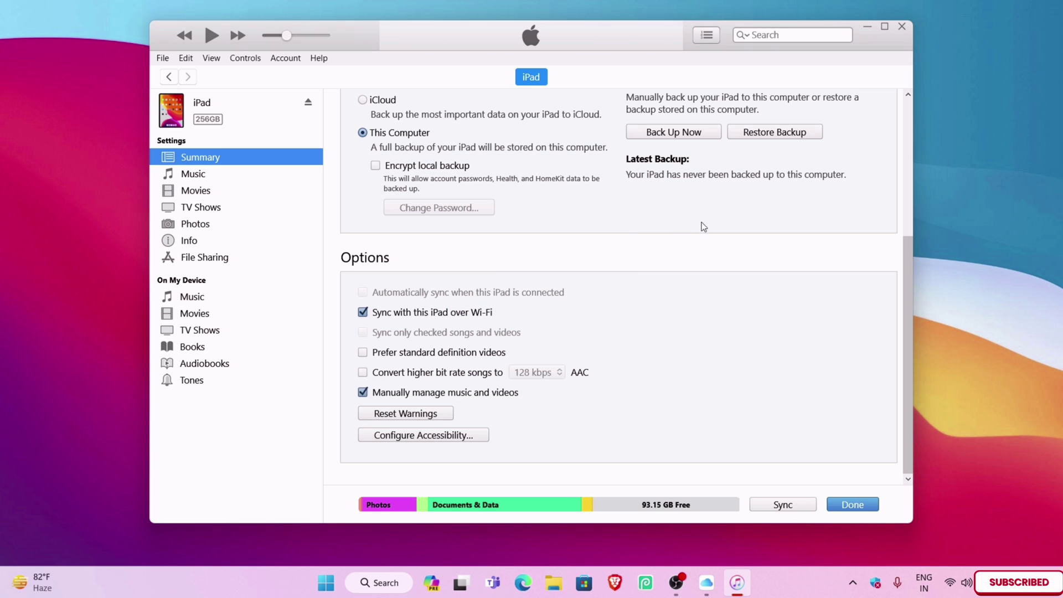
left_click(851, 503)
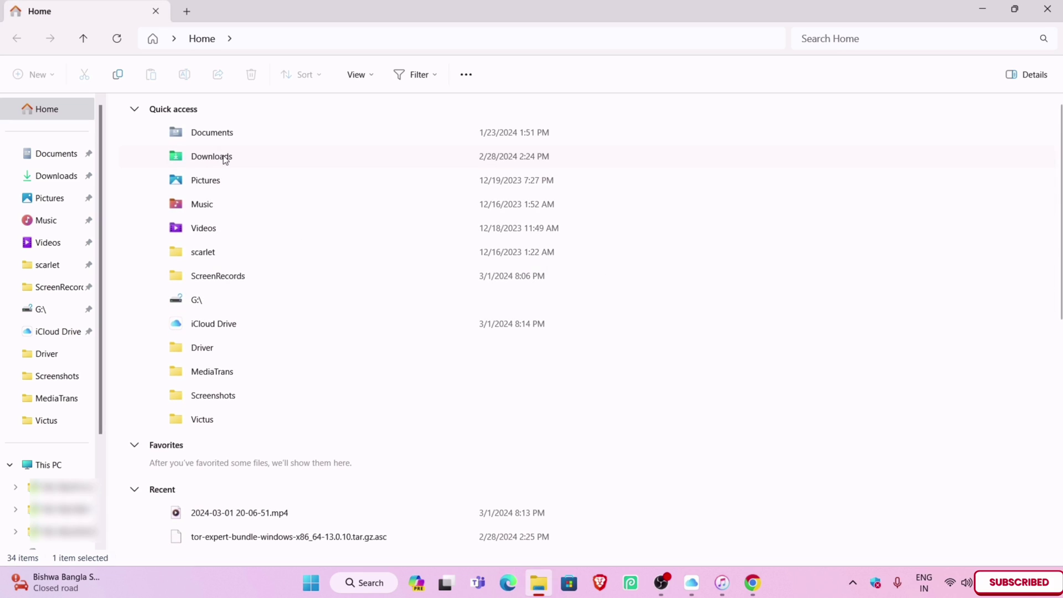
- Run setup.exe from Downloads > SideServer.Installer (2) to install SideServer, then close the installer
double_click(225, 159)
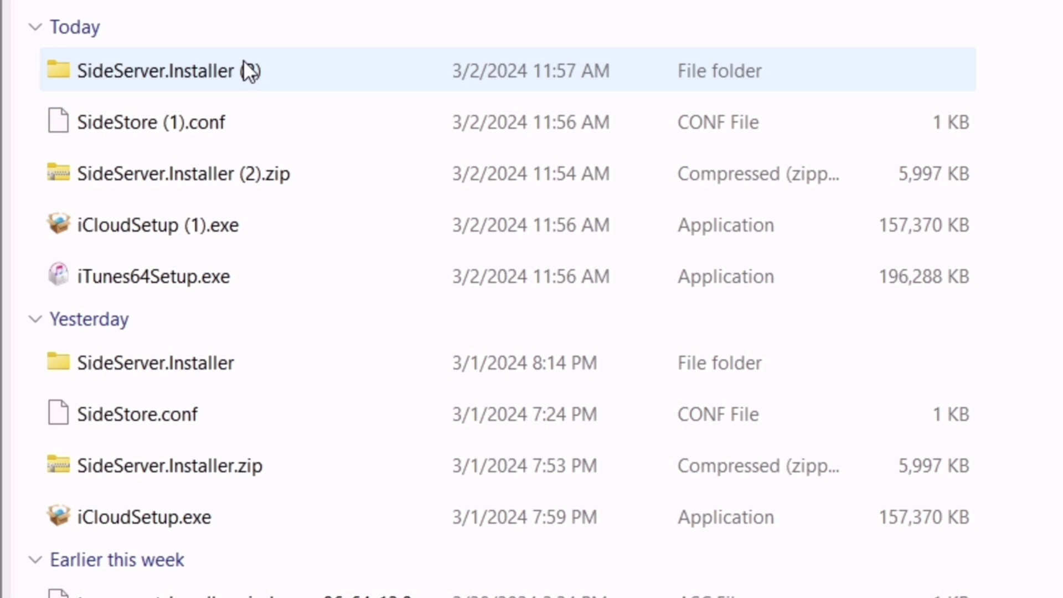
double_click(249, 71)
double_click(166, 133)
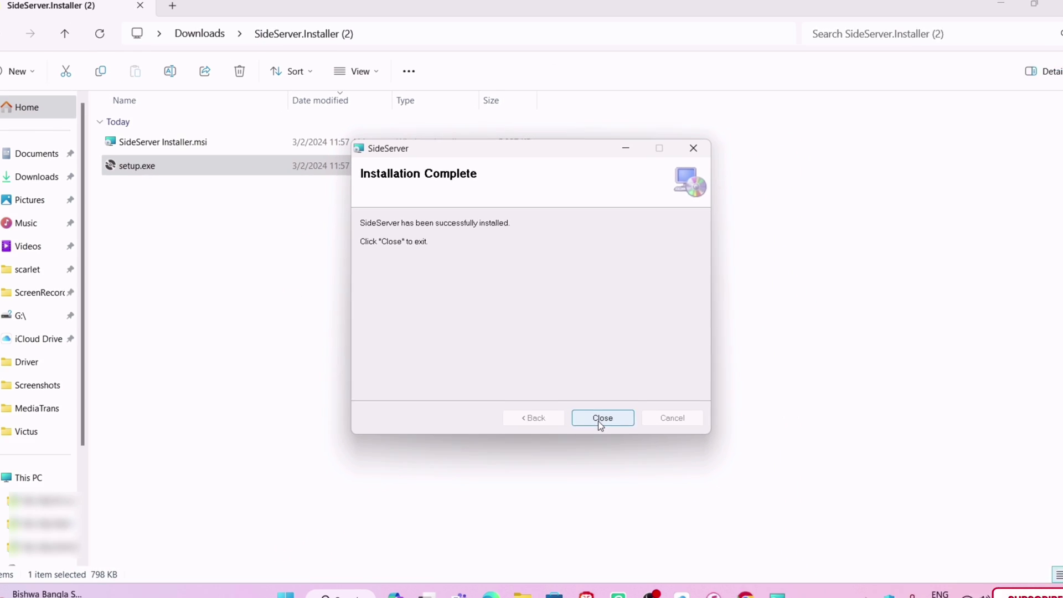
left_click(629, 507)
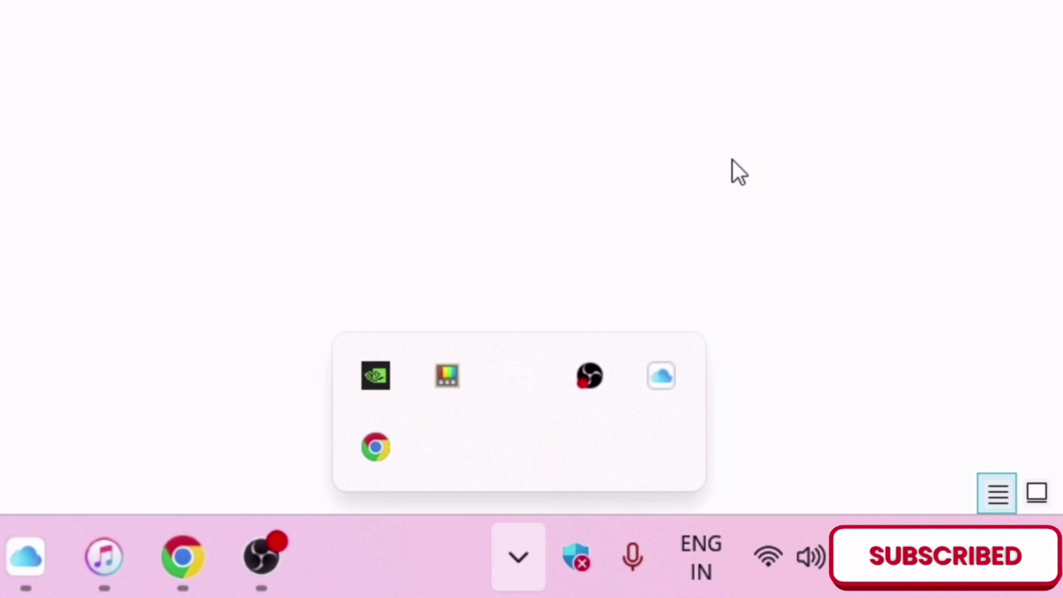
- Open Taskbar settings and expand Other system tray icons to confirm SideServer is On
left_click(733, 160)
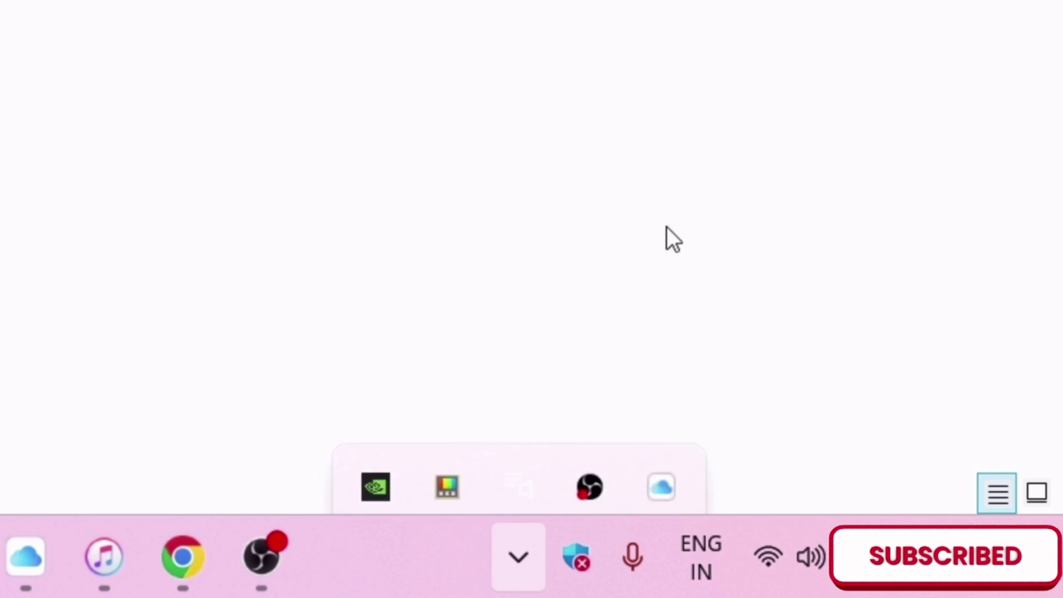
right_click(440, 554)
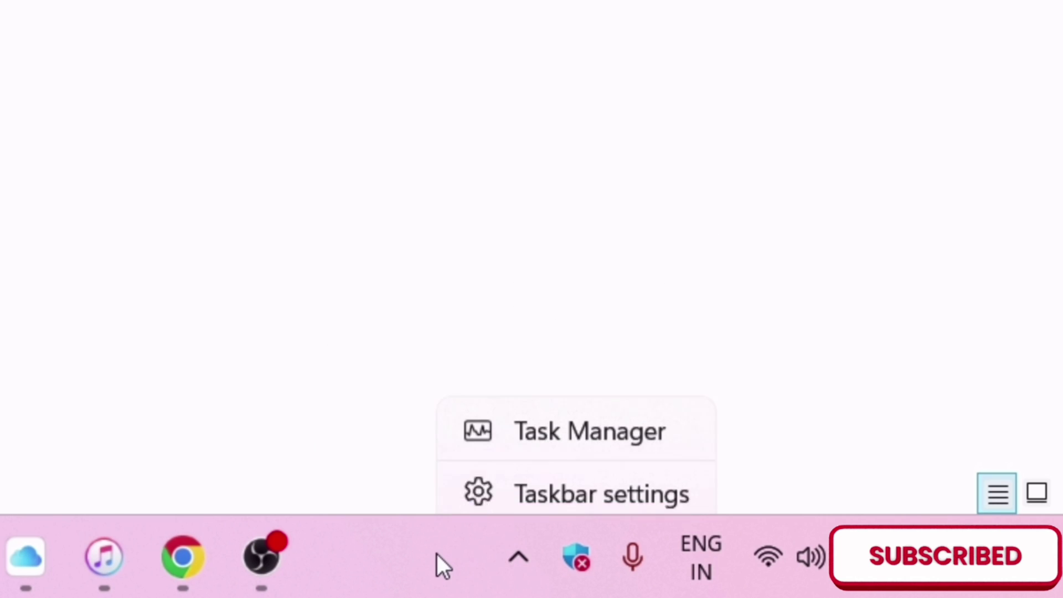
left_click(534, 481)
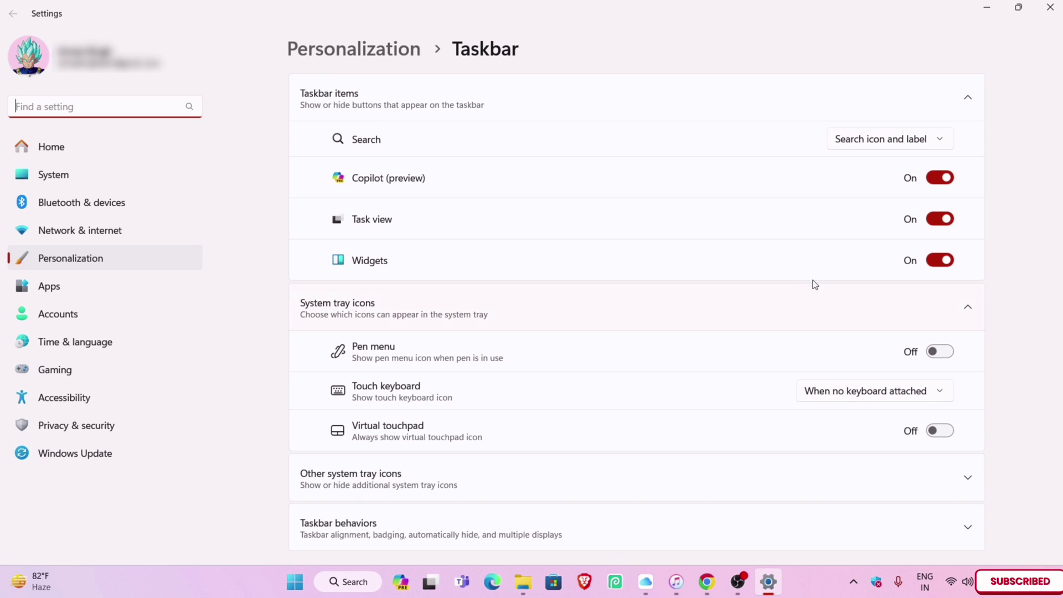
scroll(749, 216, "down", 2)
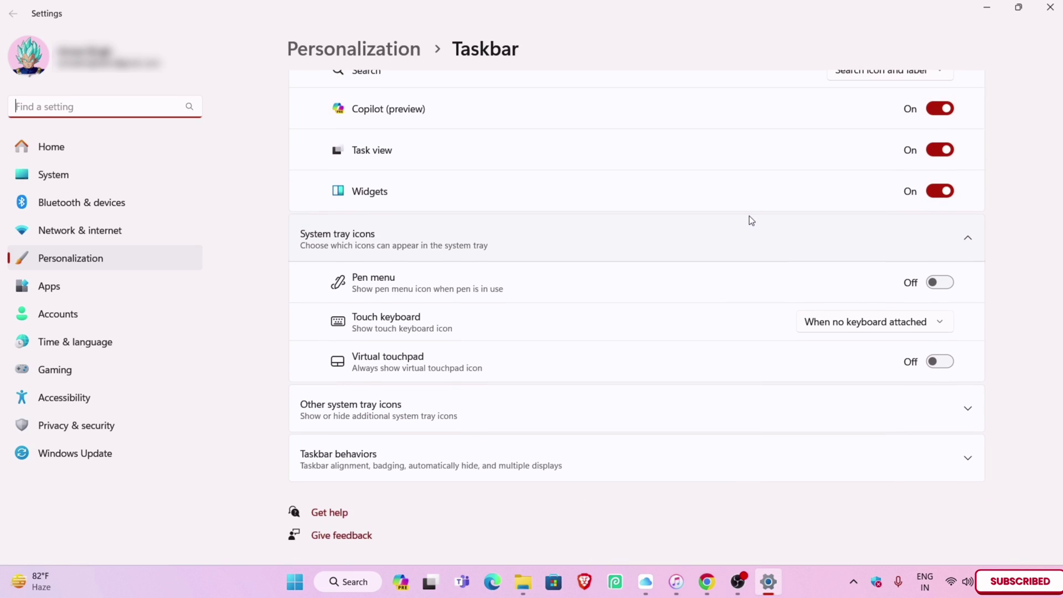
left_click(967, 416)
scroll(776, 463, "down", 5)
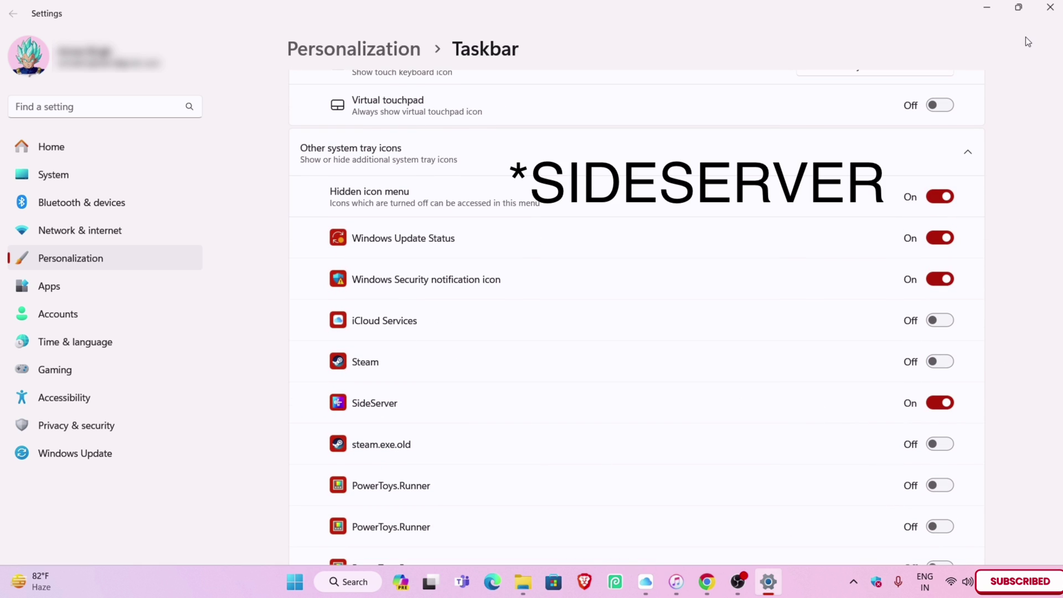
- Run setup.exe as administrator and choose Repair SideServer until Installation Complete
left_click(1048, 8)
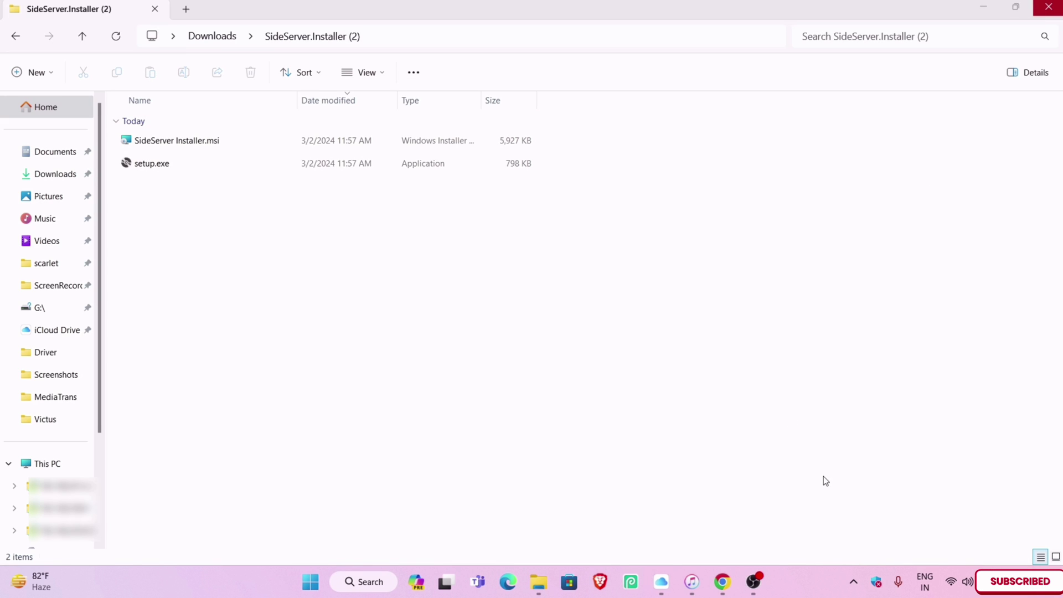
left_click(283, 163)
right_click(284, 167)
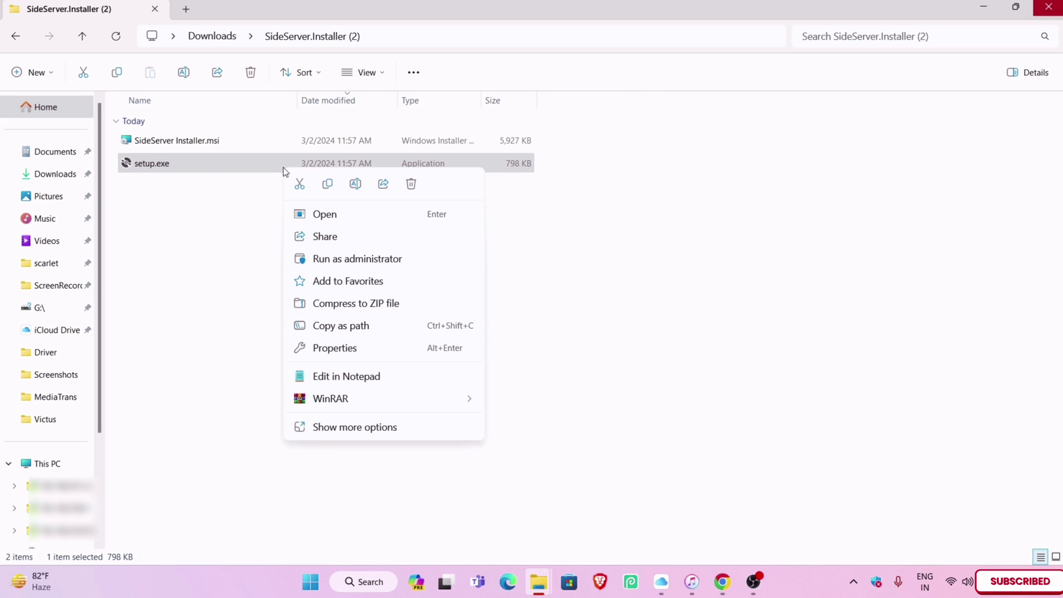
left_click(339, 258)
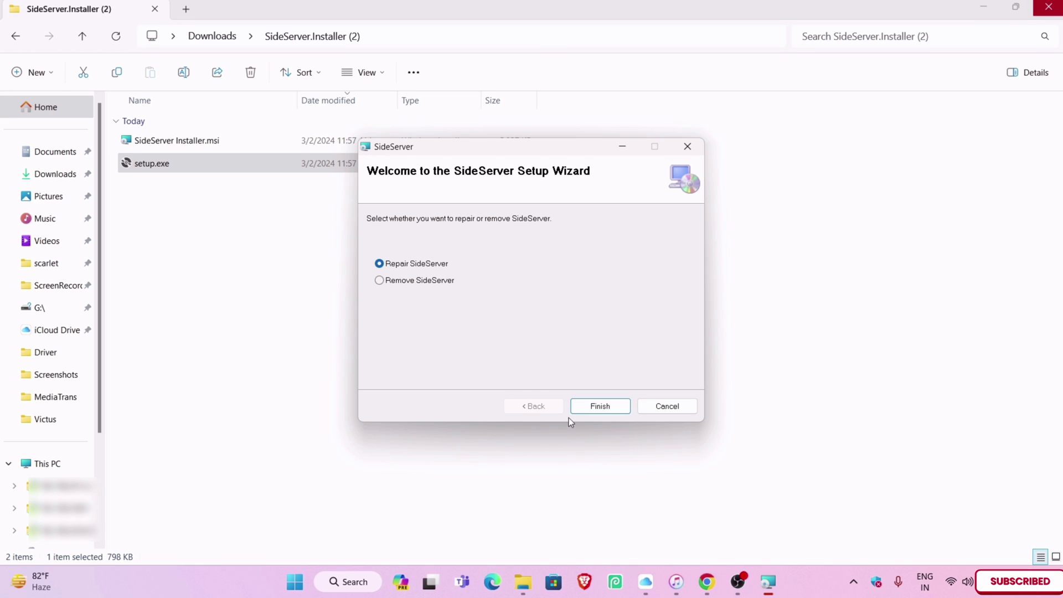
left_click(592, 407)
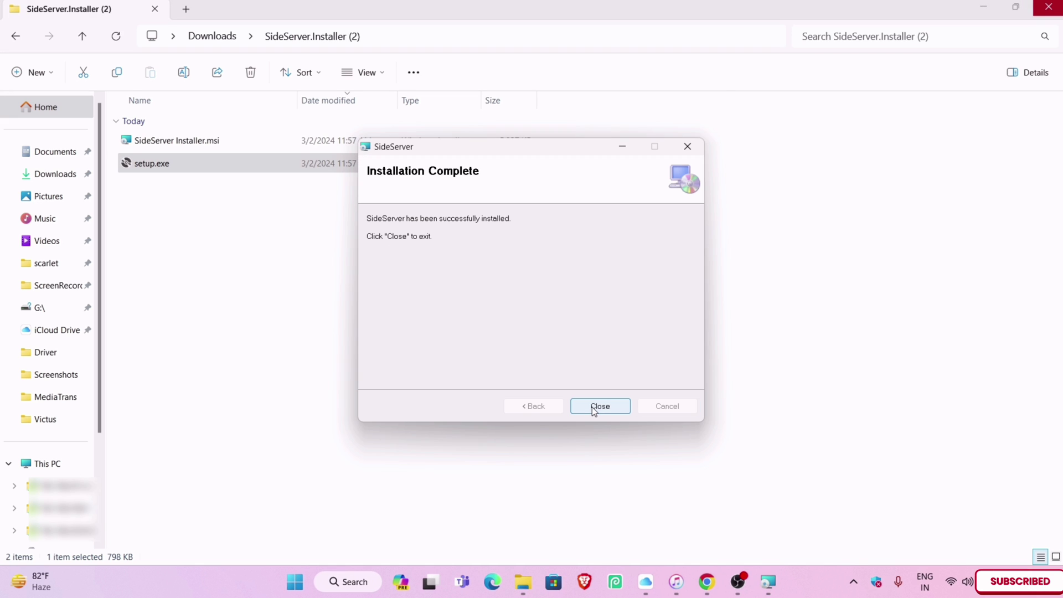
- Dismiss the installation-complete message and check the hidden system tray icons
left_click(593, 408)
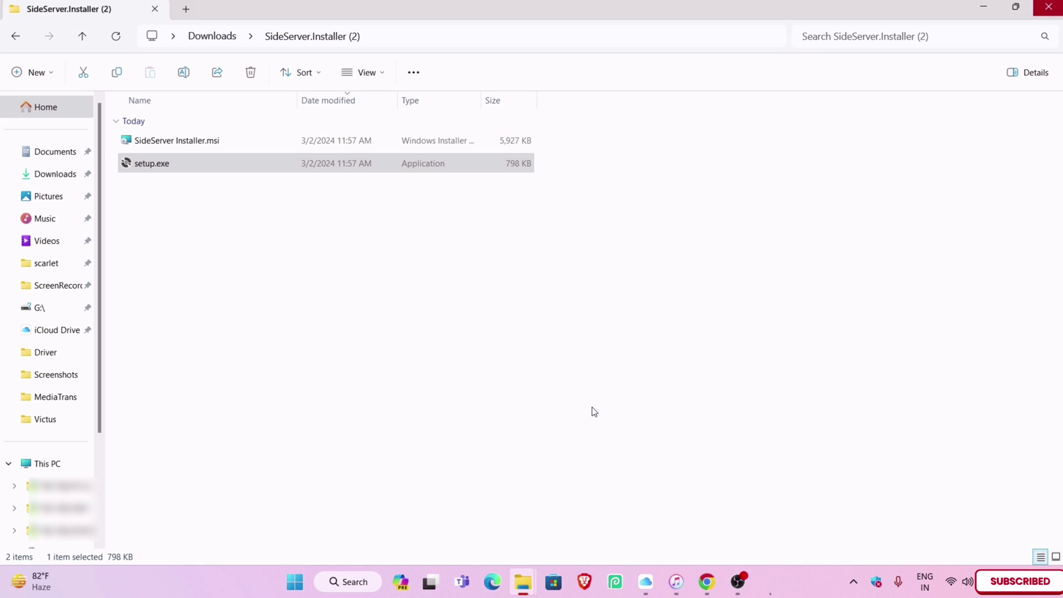
left_click(853, 582)
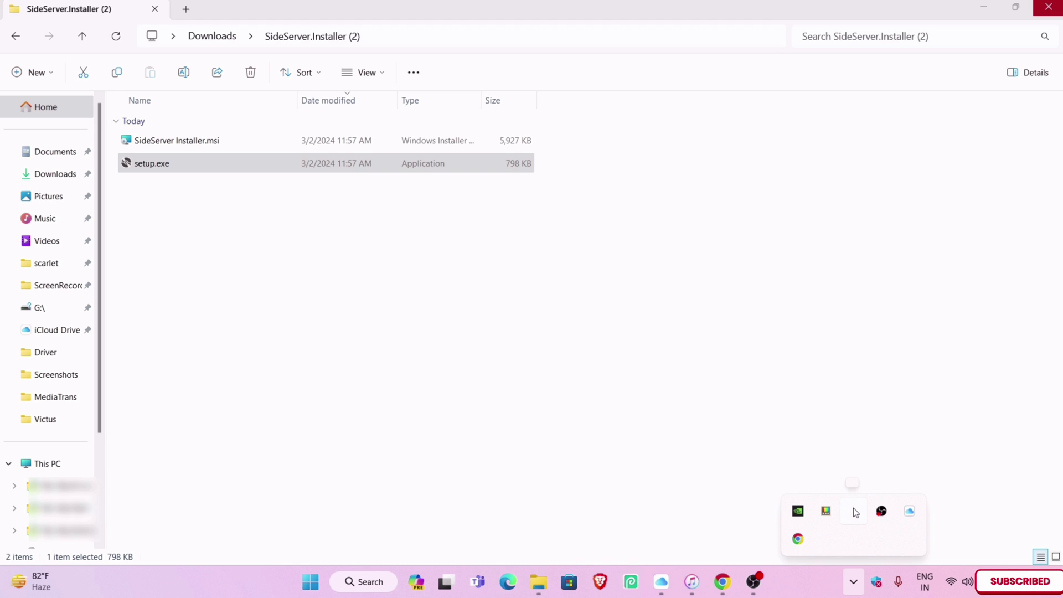
left_click(219, 145)
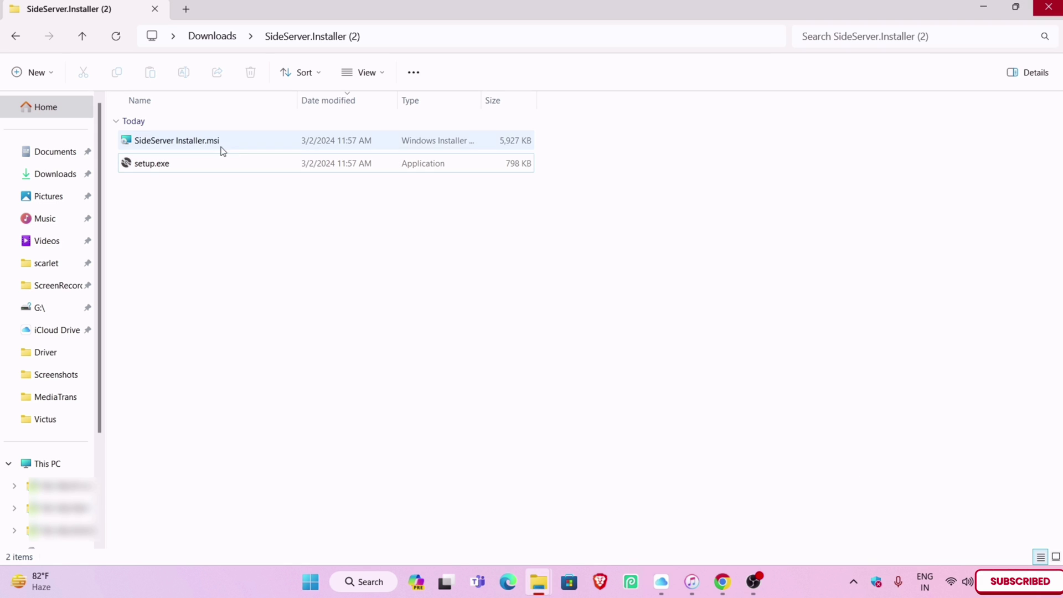
- Launch SideServer by searching 'side' and dismiss its not-functional warning
left_click(355, 590)
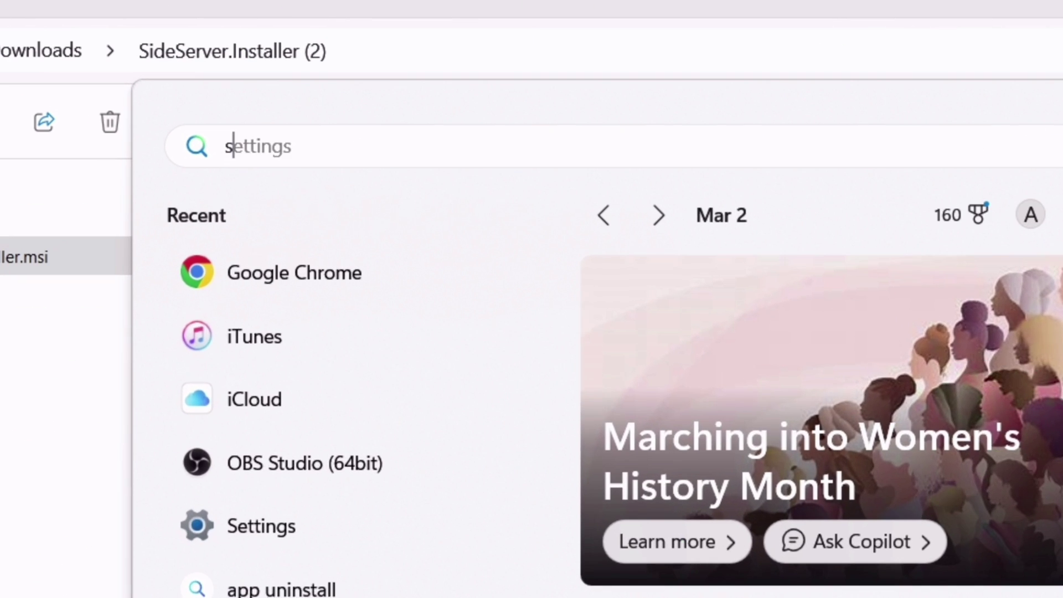
type("side")
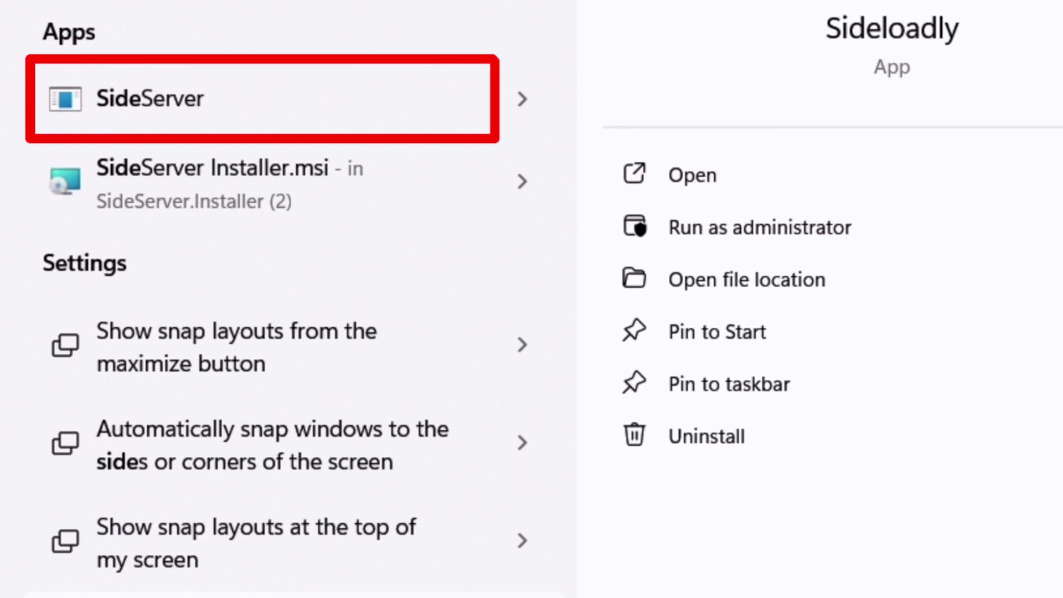
left_click(504, 110)
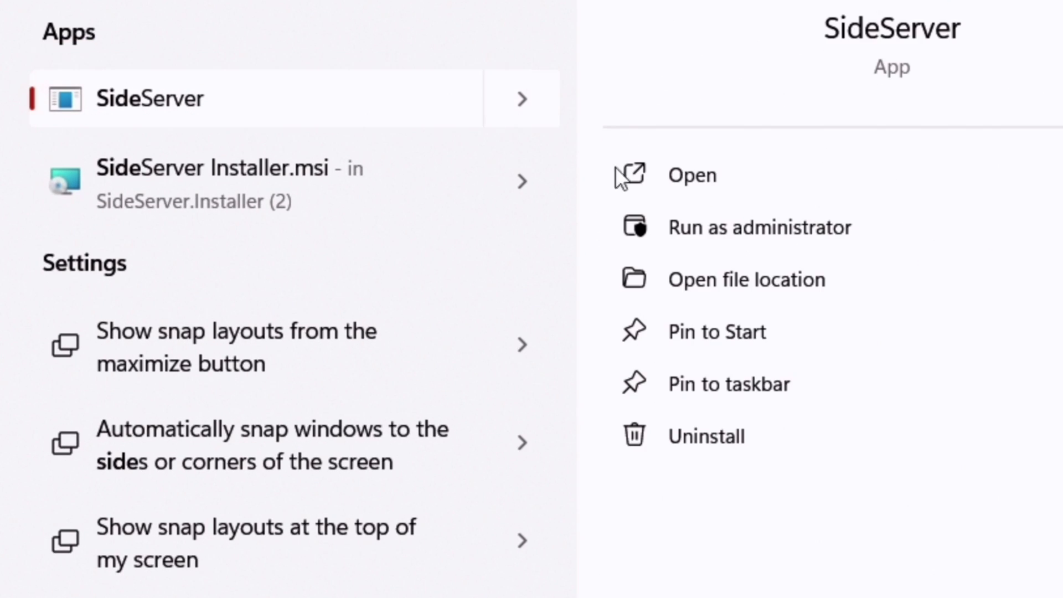
left_click(677, 175)
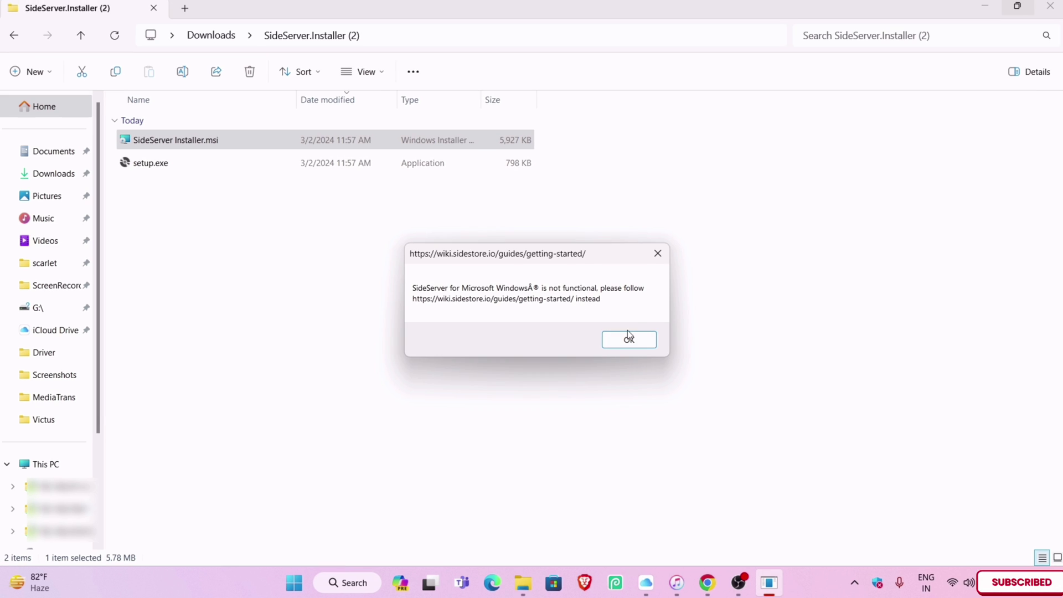
left_click(629, 338)
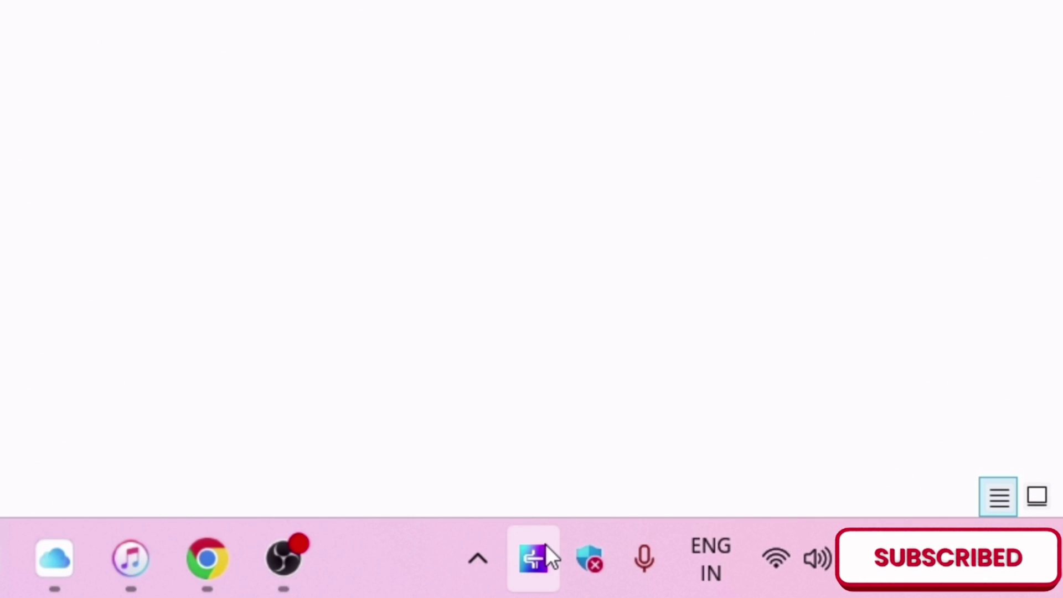
- From the SideServer tray menu, install SideStore onto the connected iPad
left_click(541, 575)
mouse_move(371, 419)
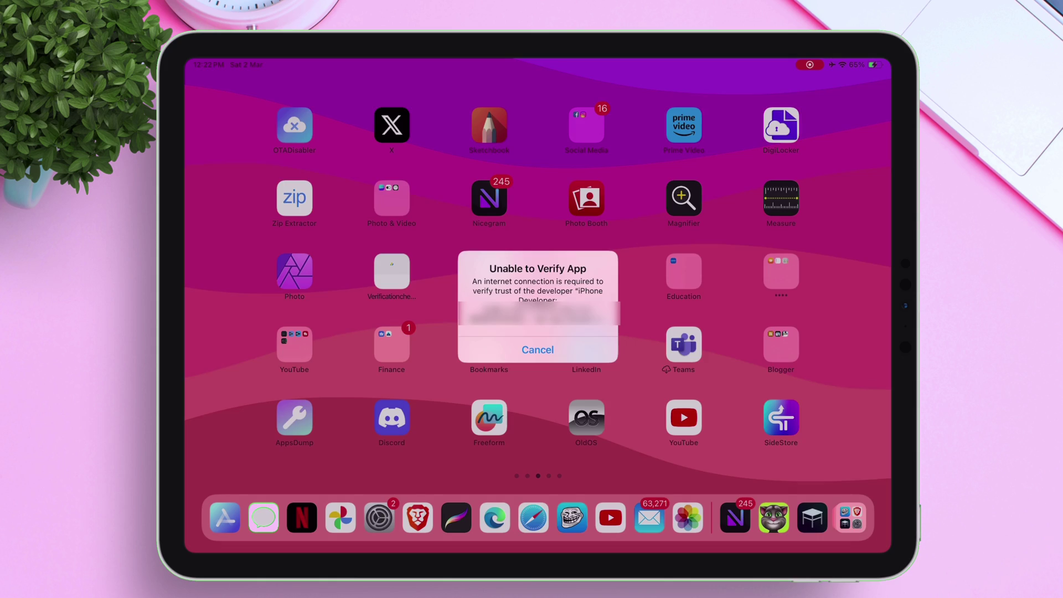
- Dismiss the Unable to Verify alert and verify SideStore in VPN & Device Management
left_click(537, 350)
left_click(379, 518)
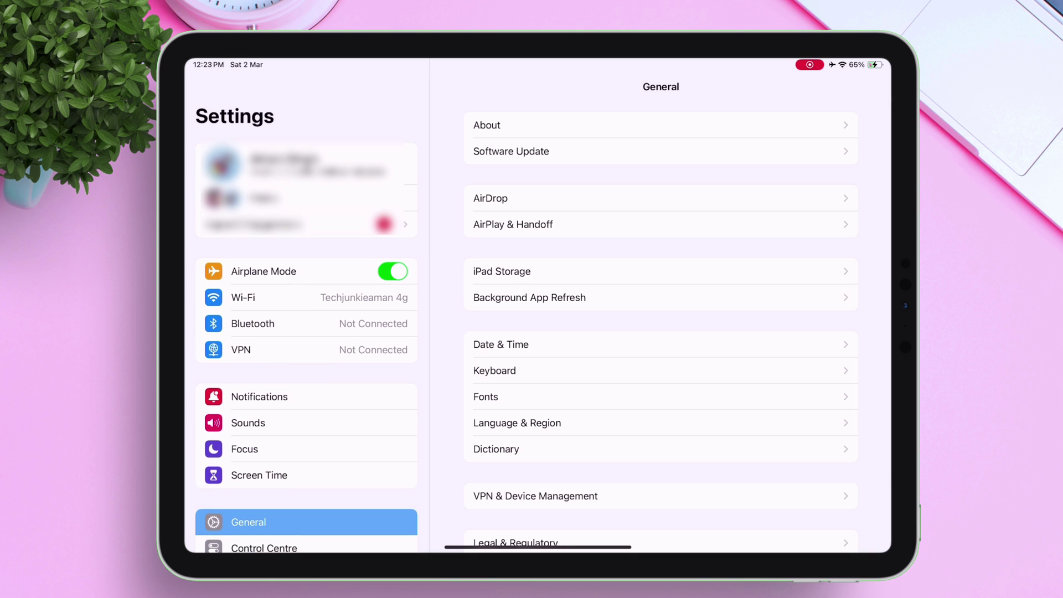
scroll(660, 332, "down", 3)
left_click(587, 410)
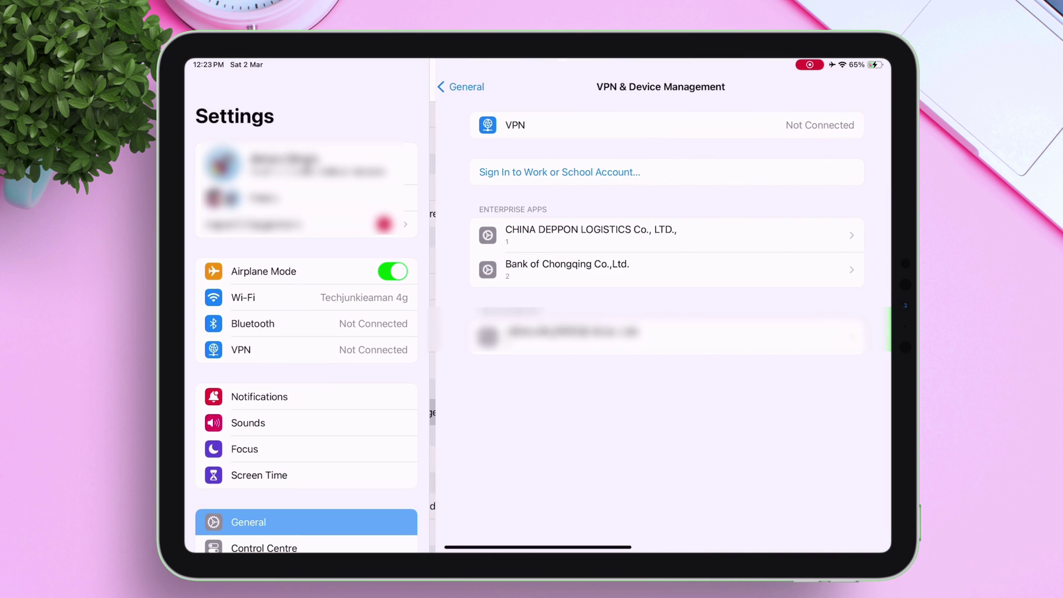
left_click(660, 335)
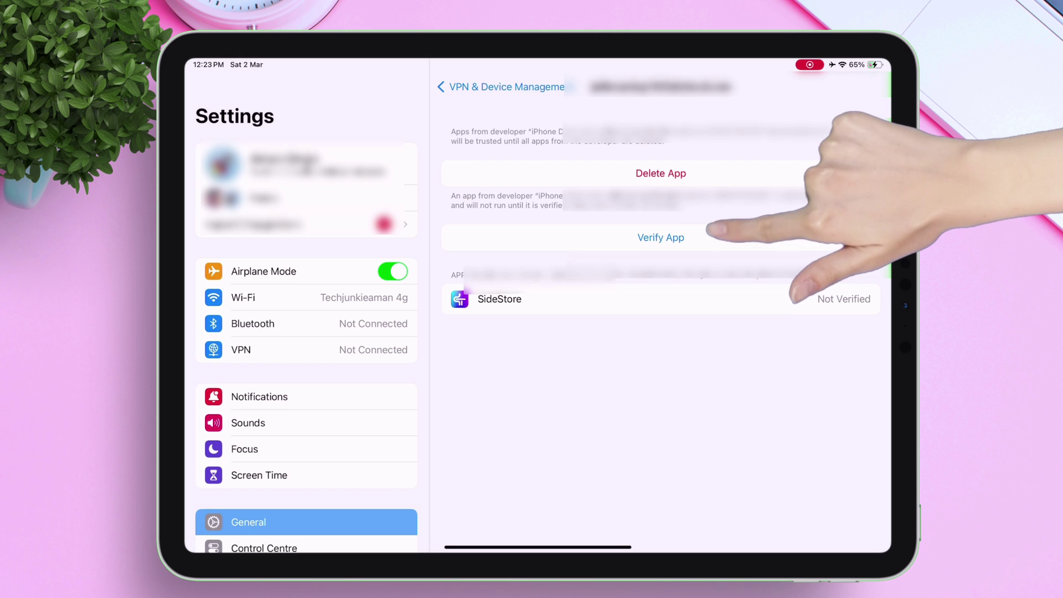
left_click(712, 237)
left_click(577, 358)
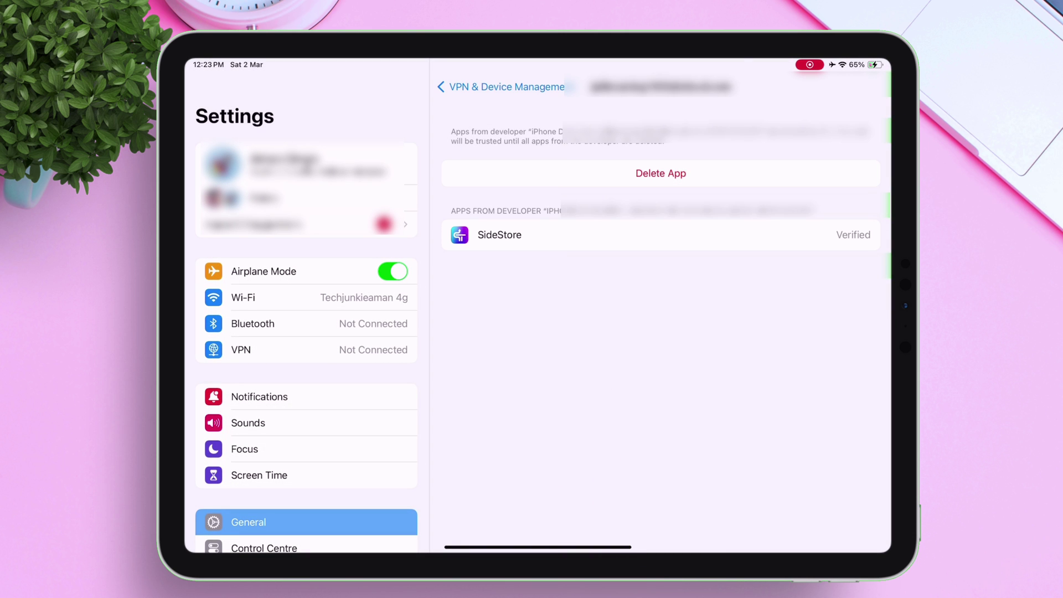
- Open Developer Mode under Privacy & Security to confirm it is on
scroll(306, 326, "down", 7)
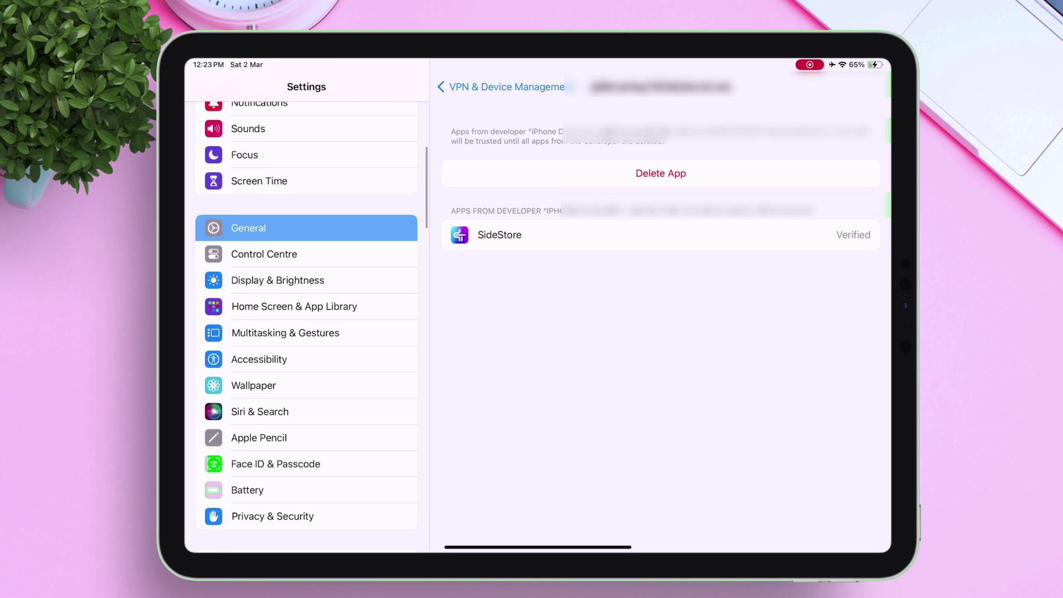
left_click(273, 411)
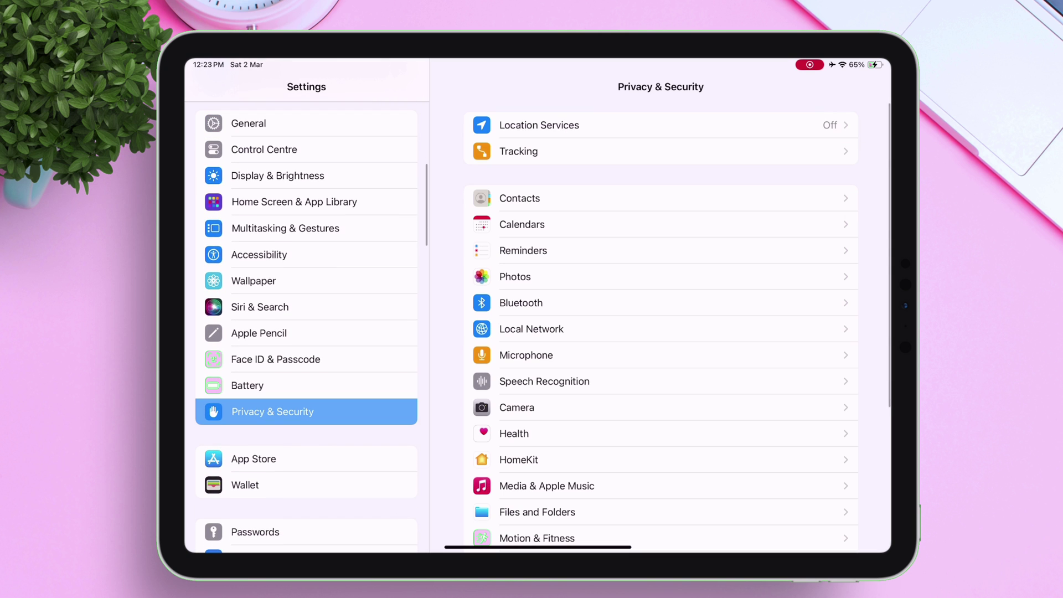
scroll(660, 332, "down", 2)
scroll(660, 332, "down", 5)
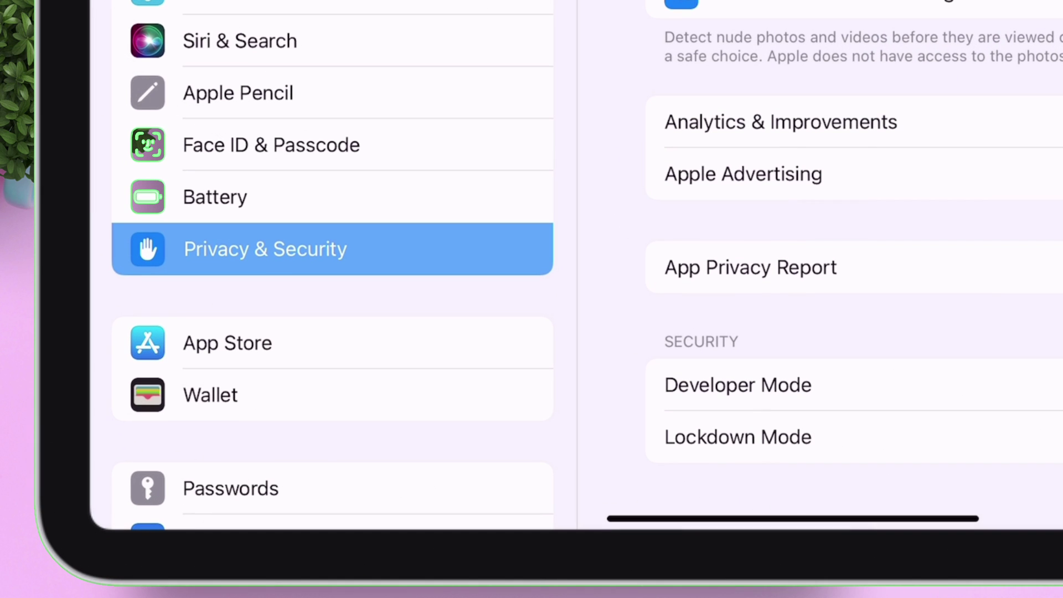
left_click(737, 384)
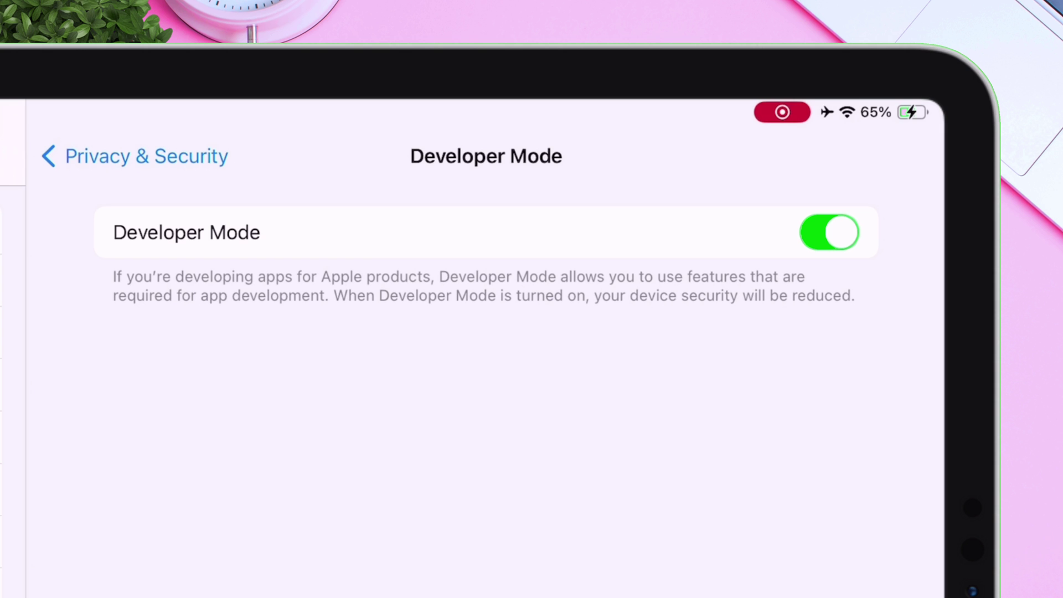
- Launch SideStore, browse its News feed and How it works guide, then return home
key("super+h")
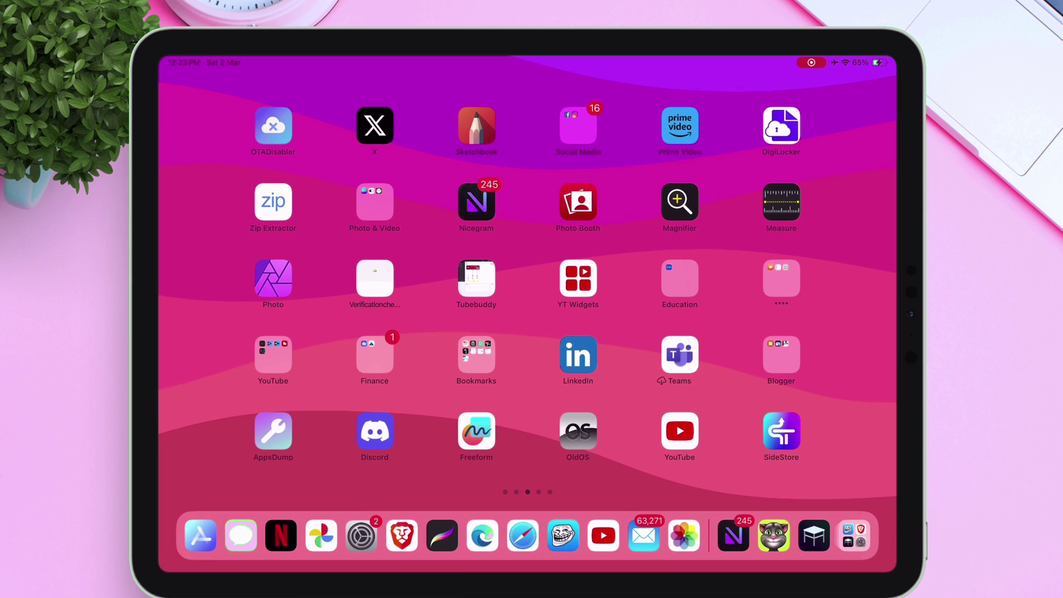
left_click(782, 119)
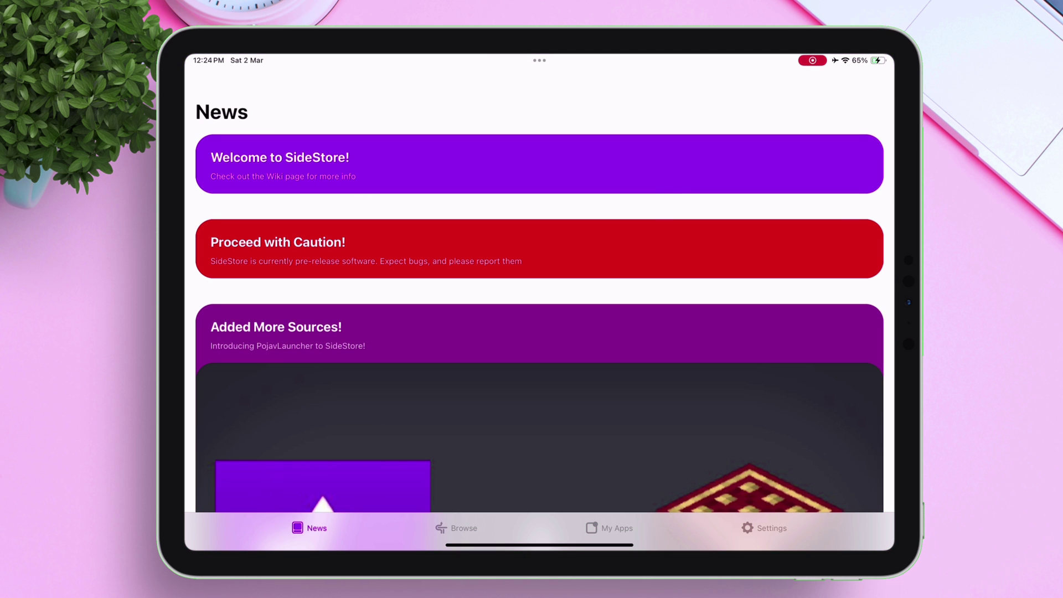
scroll(540, 332, "down", 8)
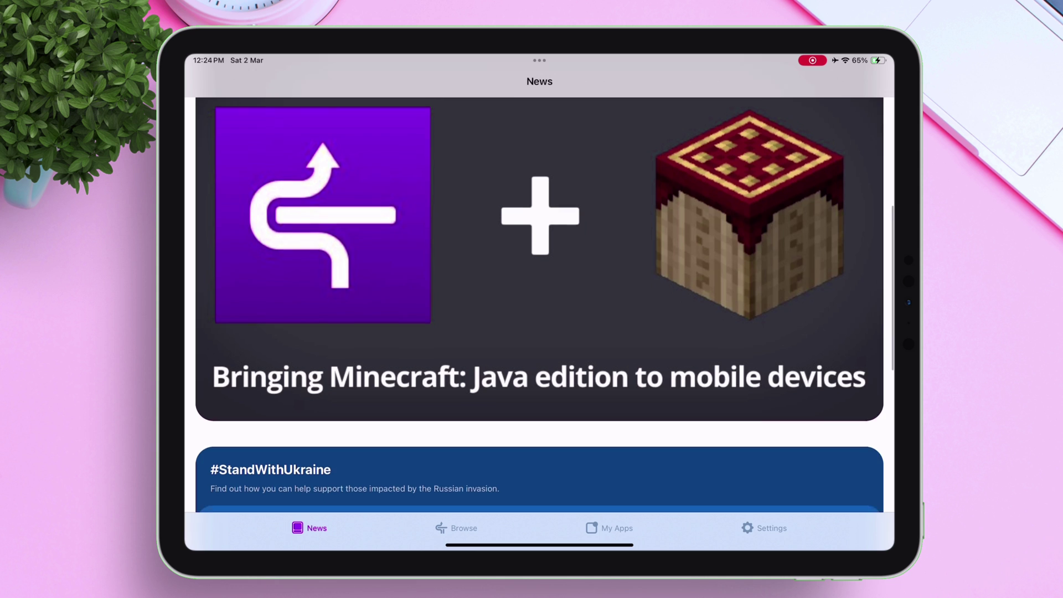
scroll(540, 332, "up", 10)
left_click(764, 527)
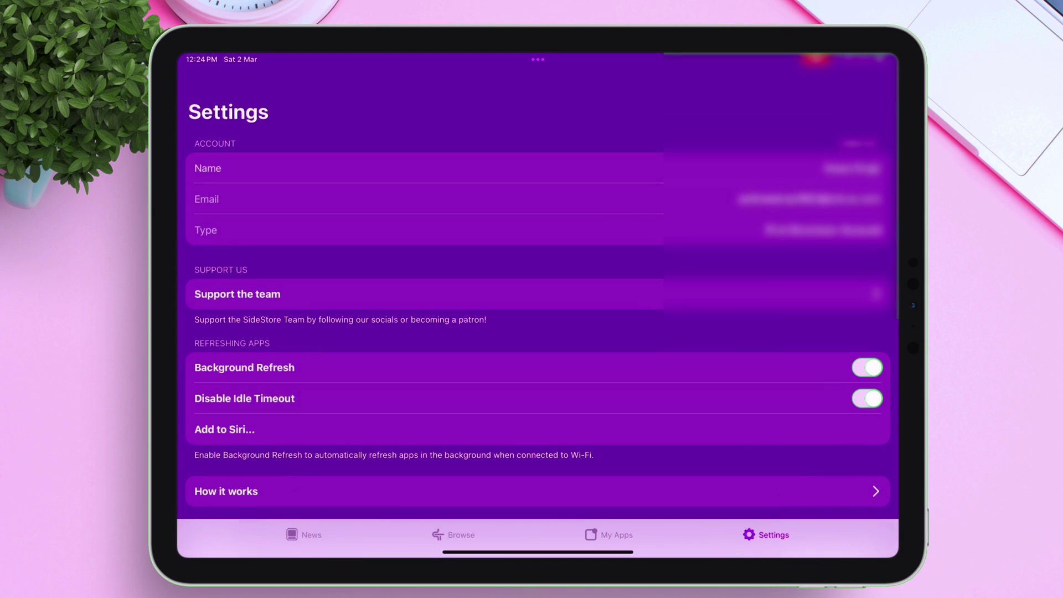
scroll(544, 263, "down", 5)
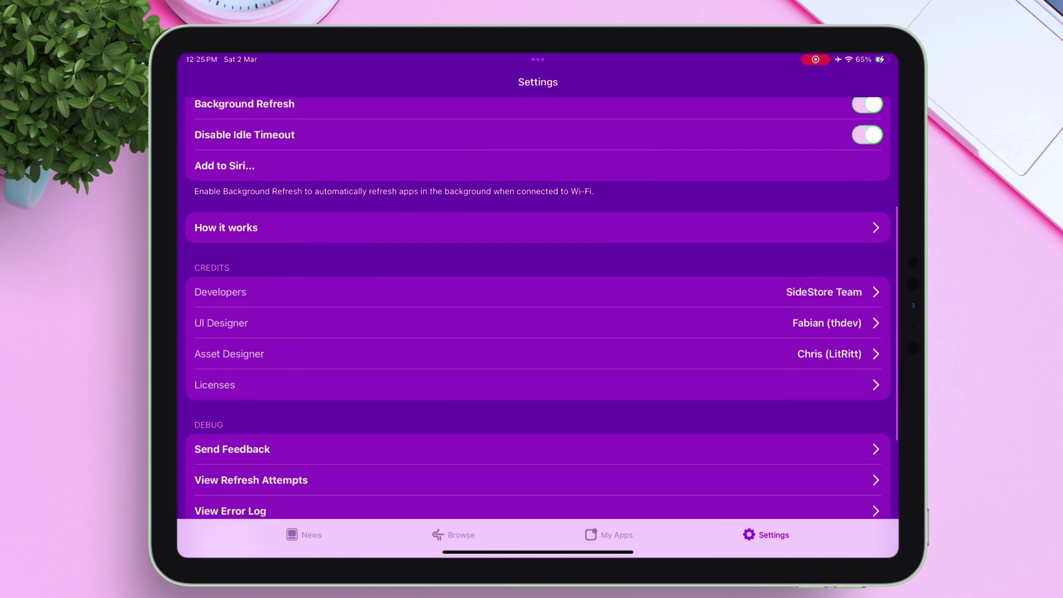
left_click(304, 534)
left_click_drag(537, 551, 537, 332)
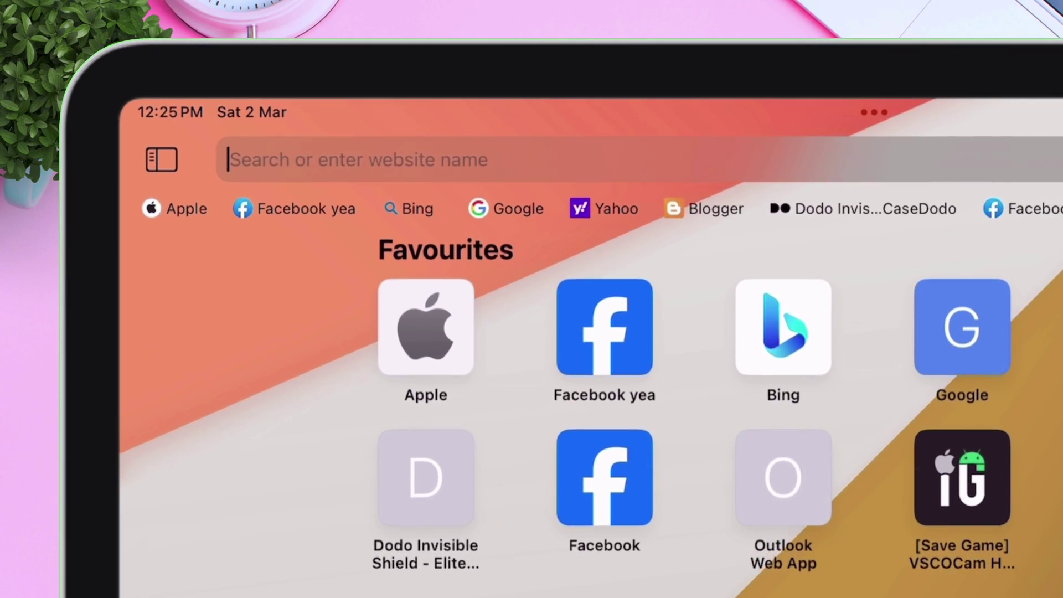
- Load sidestore.io, jump to the 3 WireGuard VPN step, get WireGuard, and return to Safari
type("sidestore.io")
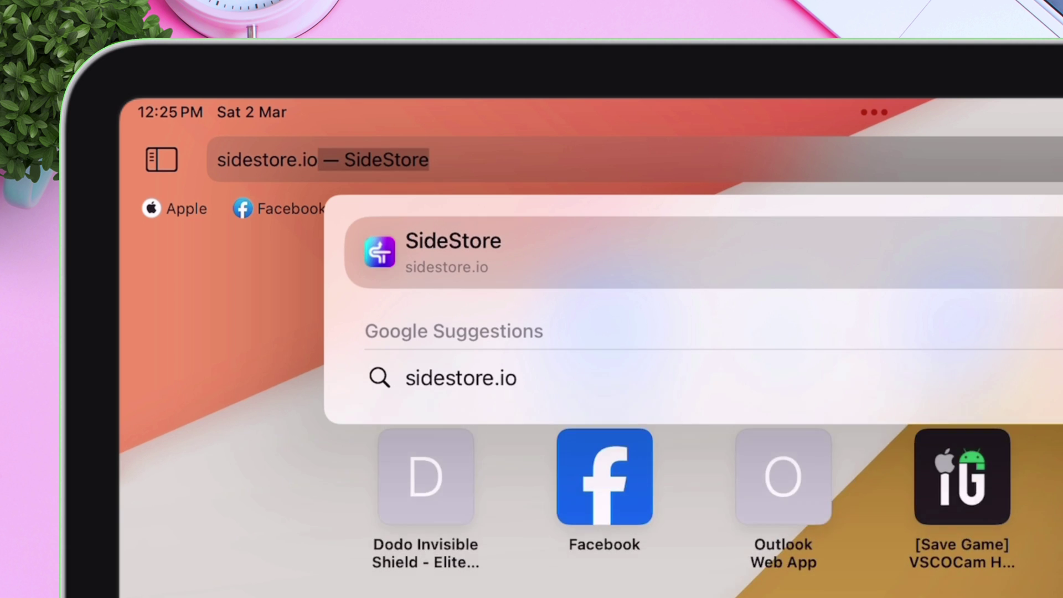
key("Return")
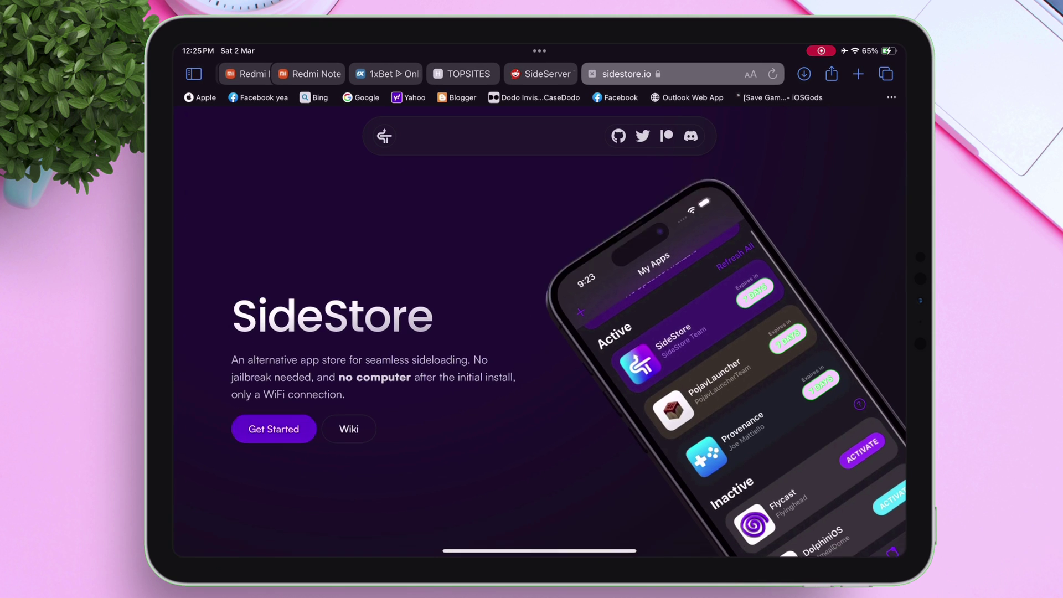
scroll(539, 332, "down", 10)
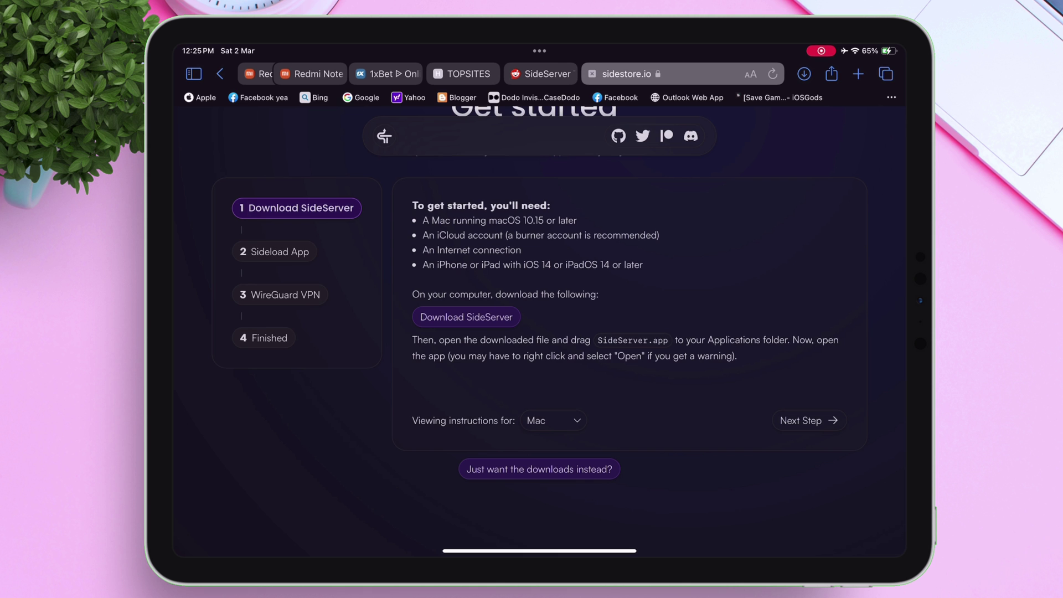
left_click(279, 294)
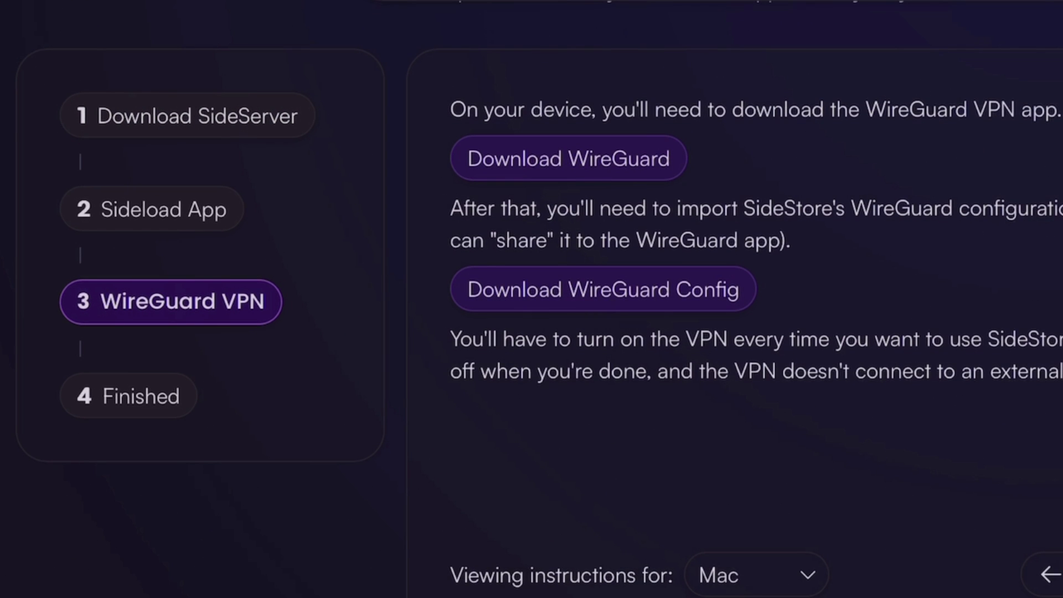
left_click(667, 158)
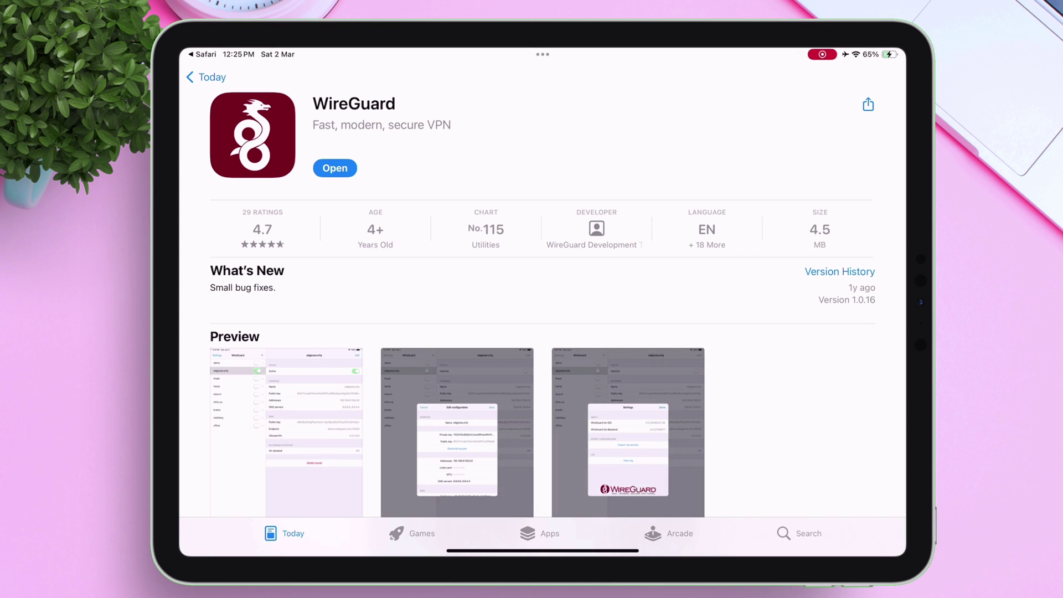
left_click_drag(542, 550, 542, 420)
left_click(783, 367)
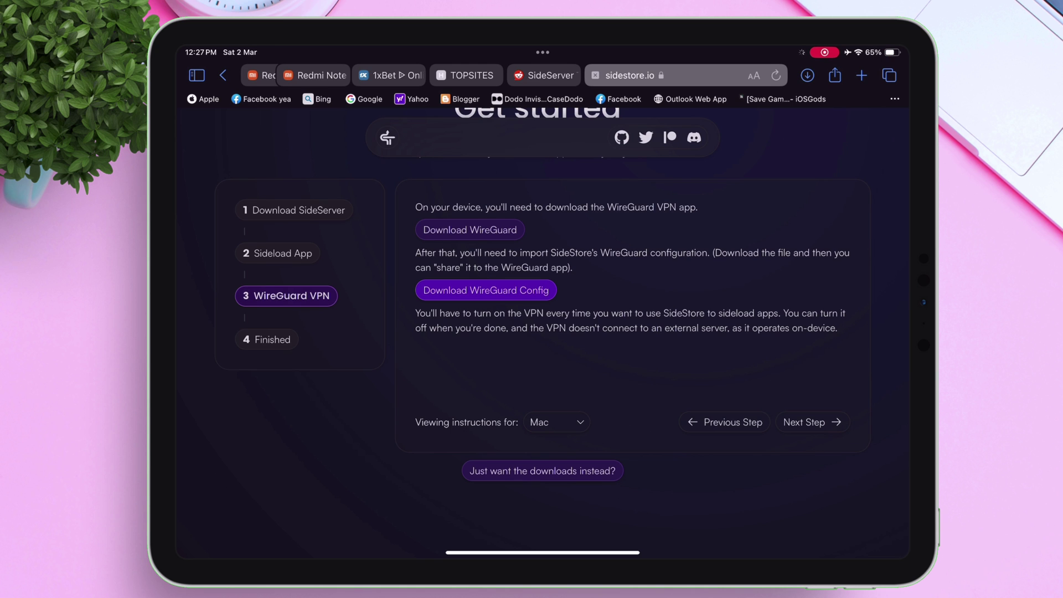
- Open WireGuard from Spotlight by searching 'wireg'
key("super+h")
key("super+space")
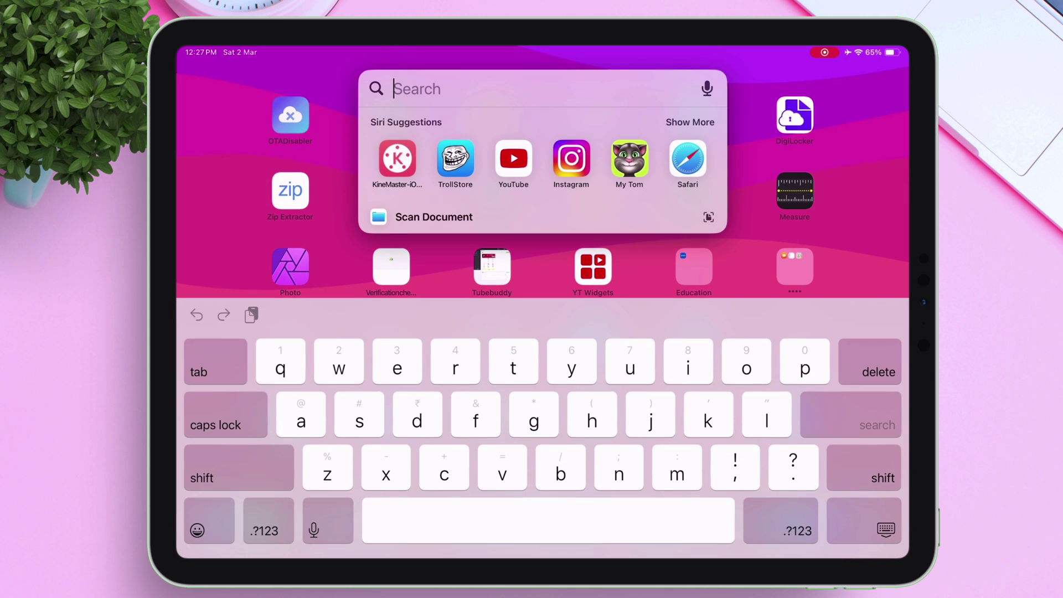
type("wireg")
key("Return")
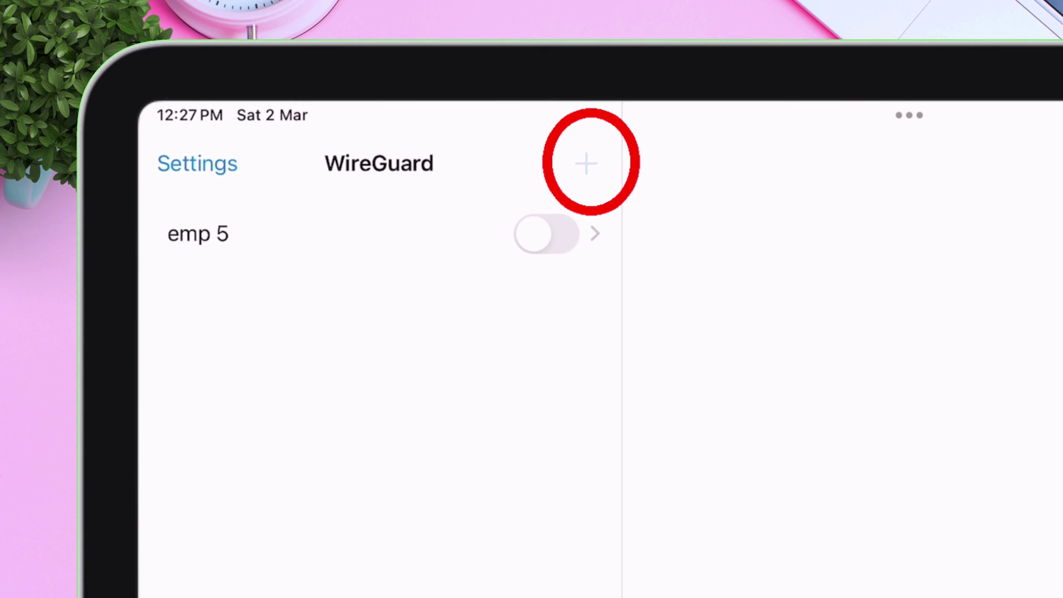
- Add a tunnel from the SideStore configuration file in Recents
left_click(586, 164)
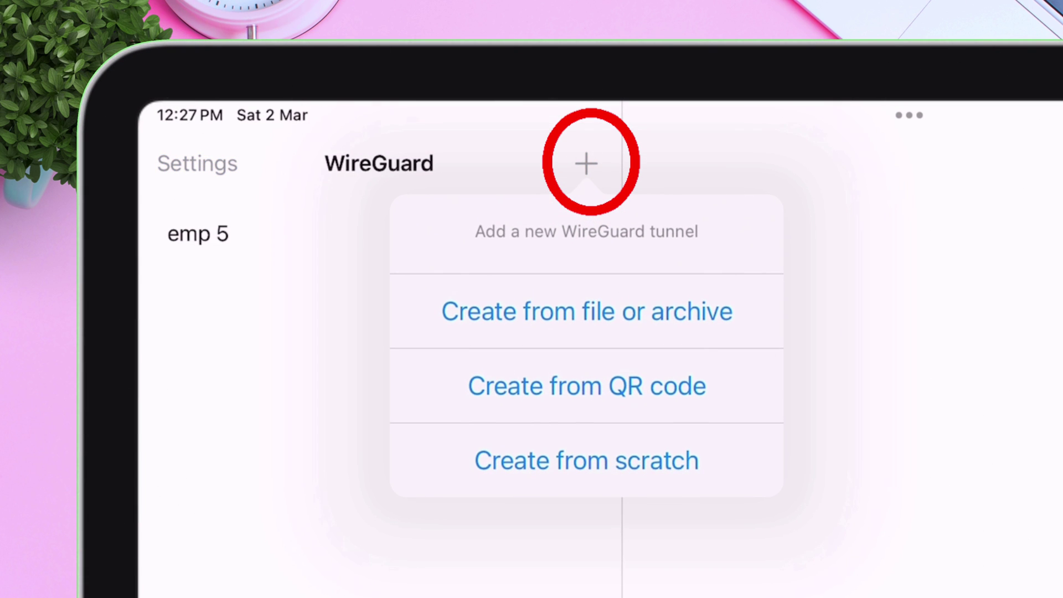
left_click(712, 310)
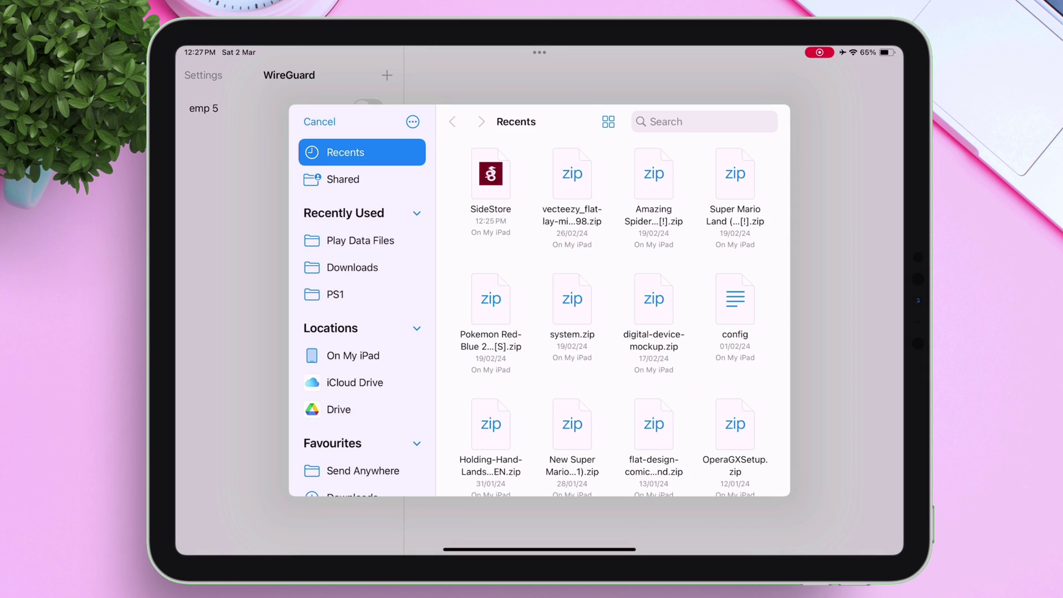
left_click(352, 355)
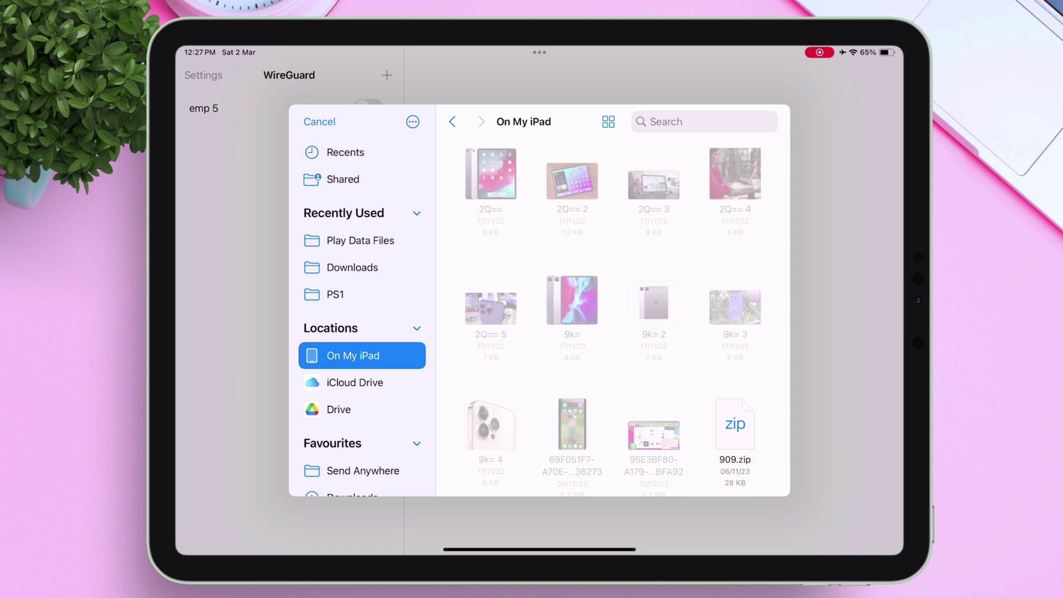
left_click(345, 152)
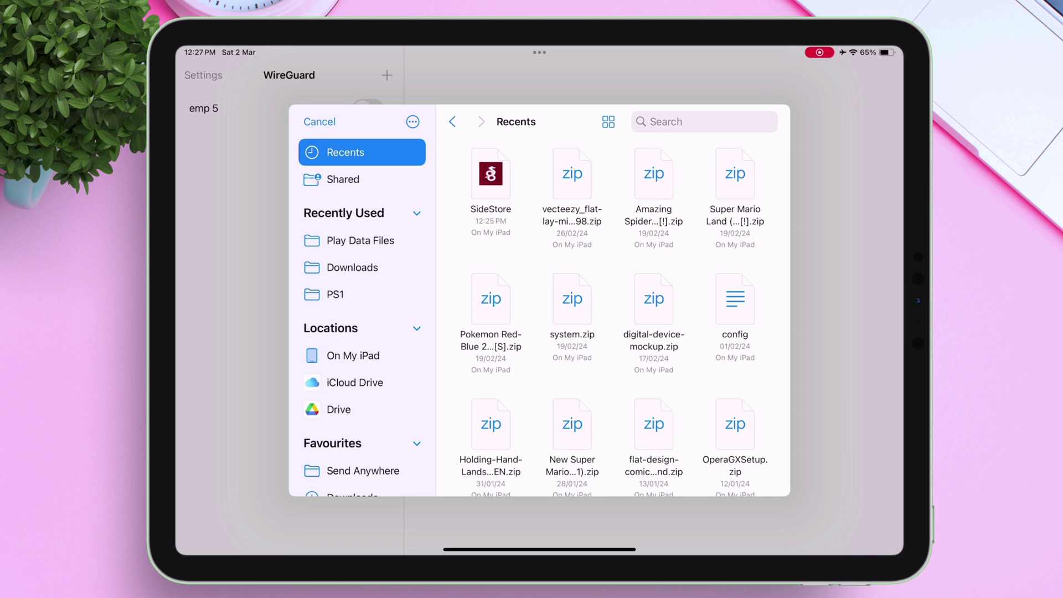
left_click(489, 176)
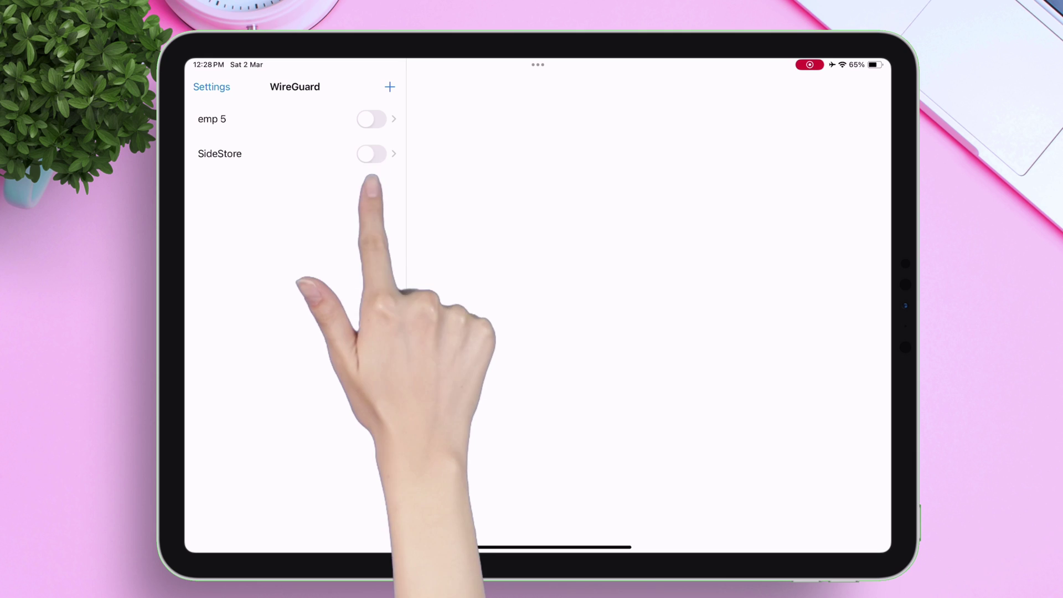
- Enable the SideStore tunnel, then sideload Cowabunga.ipa found by searching 'Cowa'
left_click(371, 153)
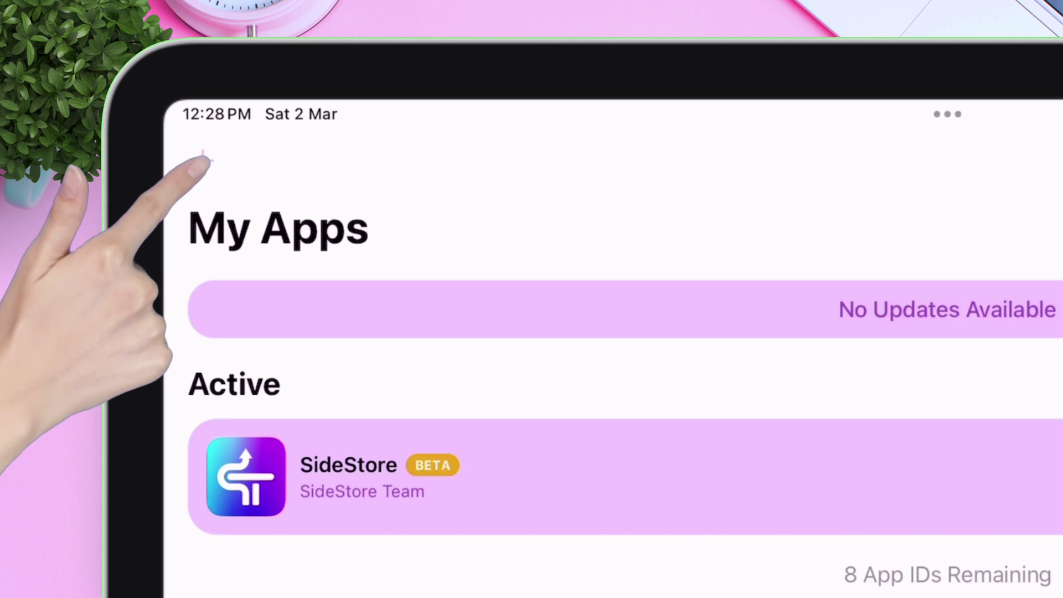
left_click(202, 85)
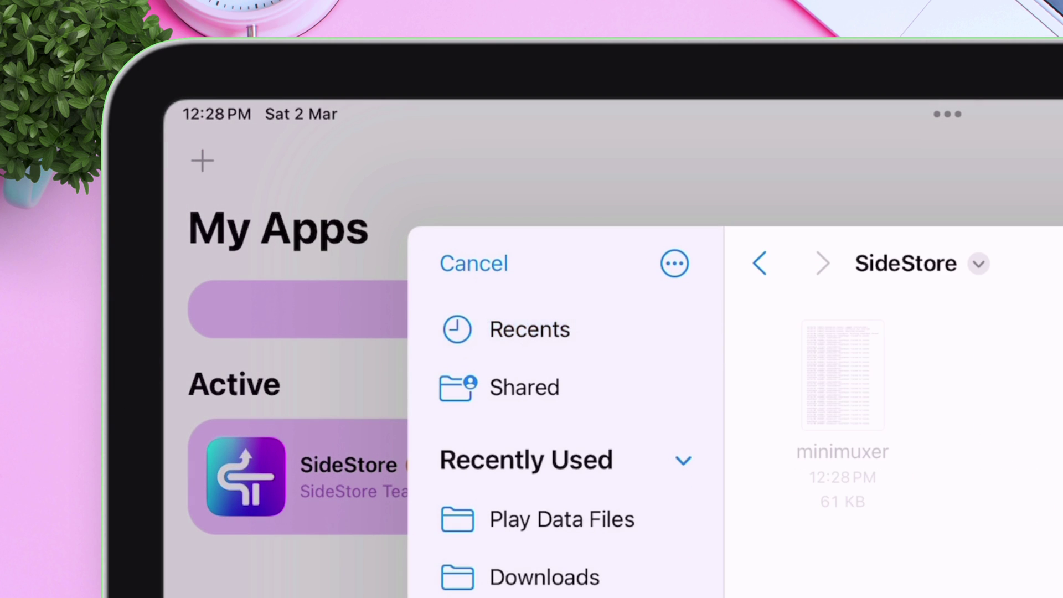
left_click(842, 138)
type("Cowa")
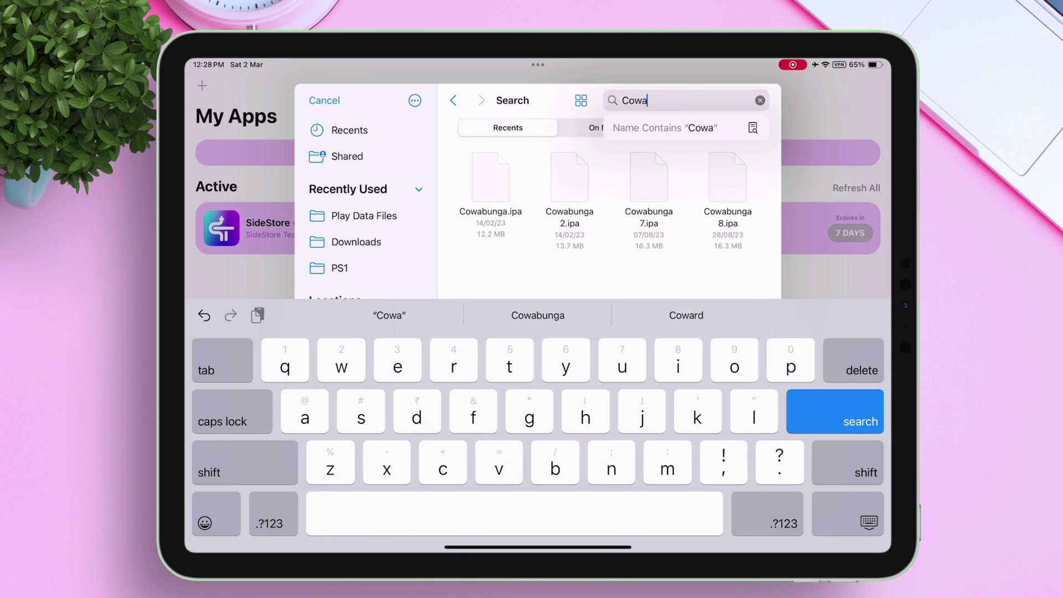
left_click(491, 182)
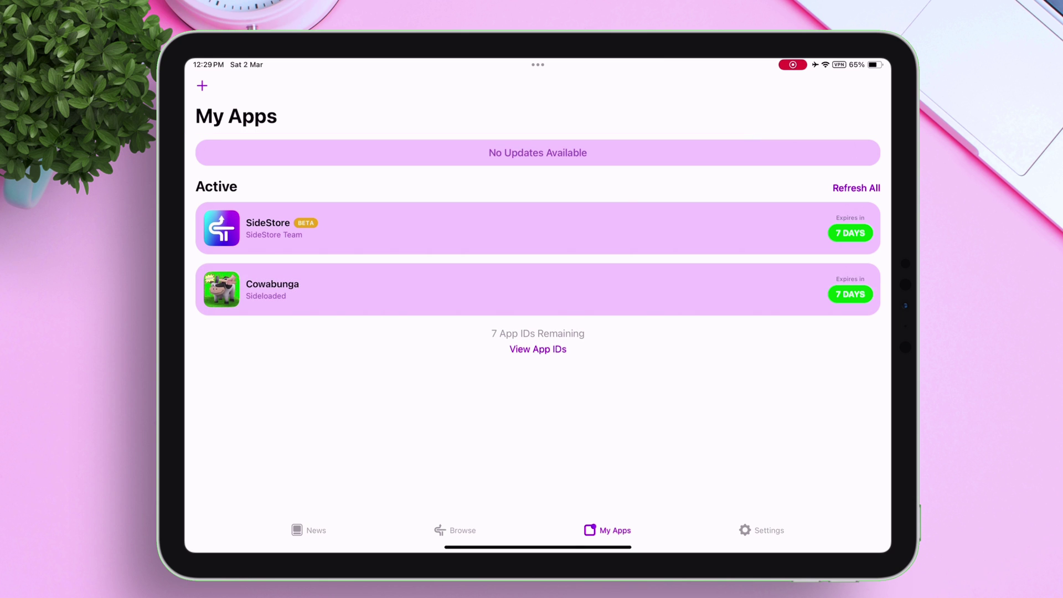
- Launch Cowabunga from the home screen, dismiss its info sheet, then reopen SideStore
key("super+h")
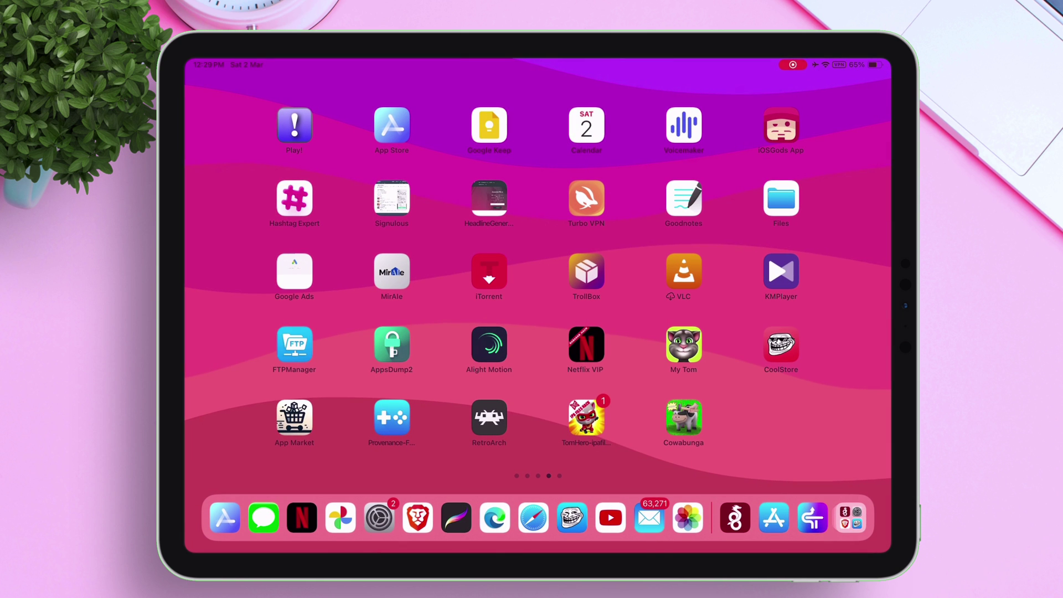
left_click(684, 418)
left_click(505, 503)
scroll(537, 304, "down", 3)
scroll(537, 305, "up", 5)
key("super+h")
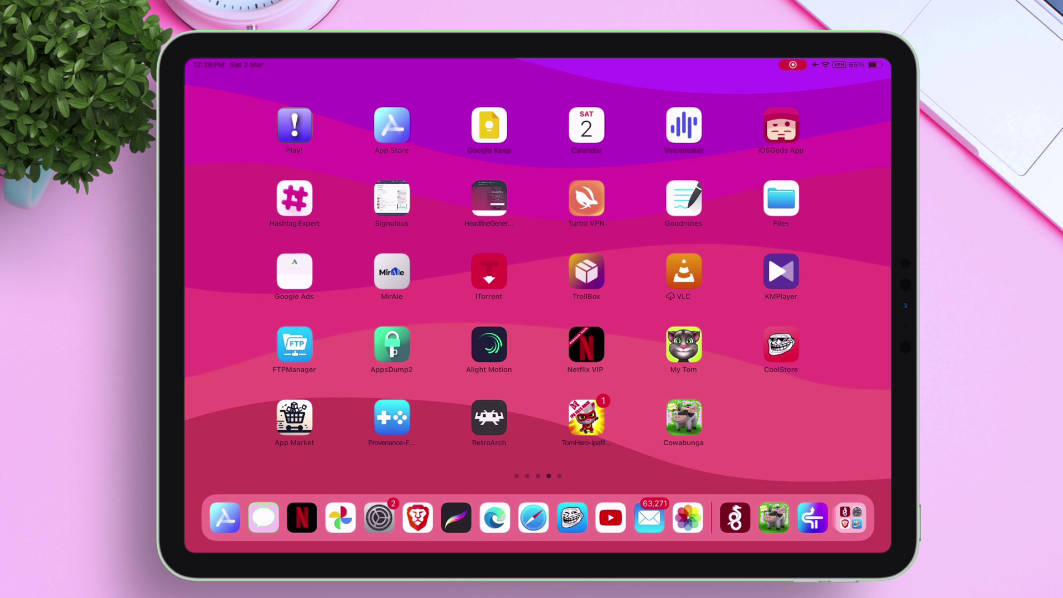
left_click(812, 517)
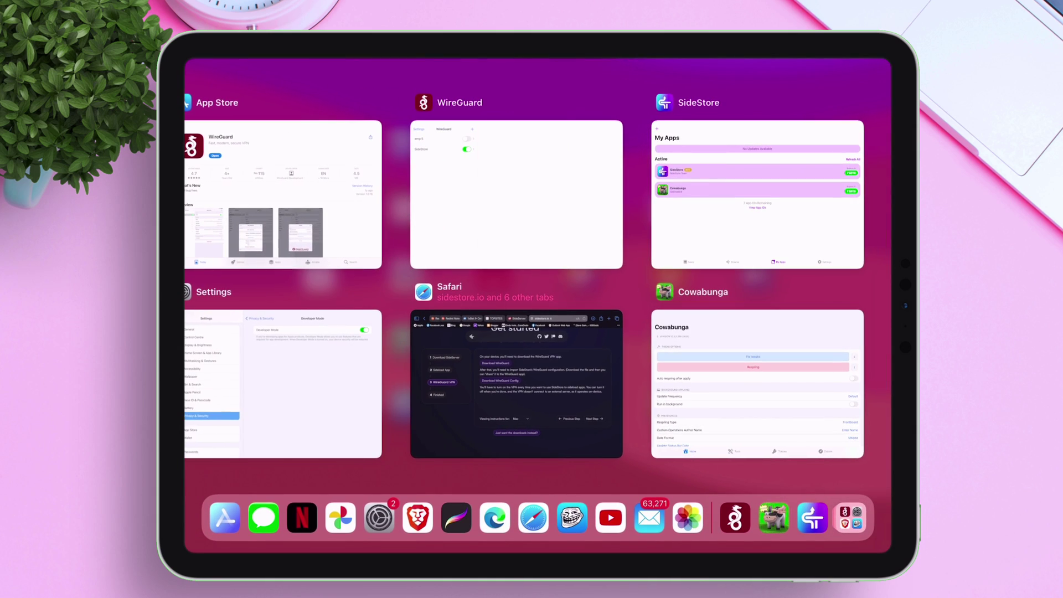
- Confirm the WireGuard tunnel is on, run Refresh All in My Apps, then view Browse
left_click(506, 195)
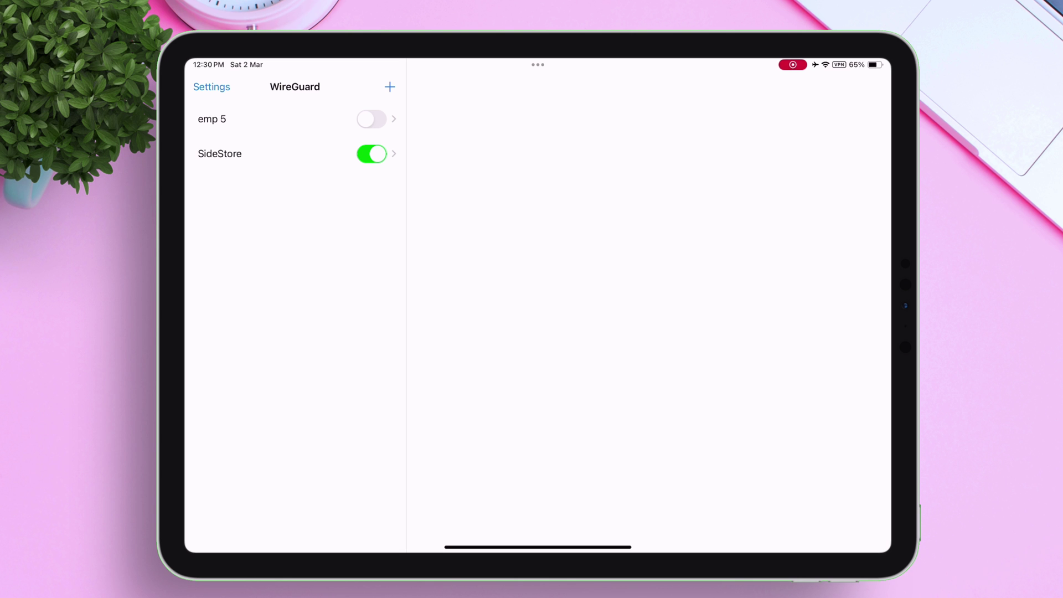
left_click_drag(537, 547, 537, 387)
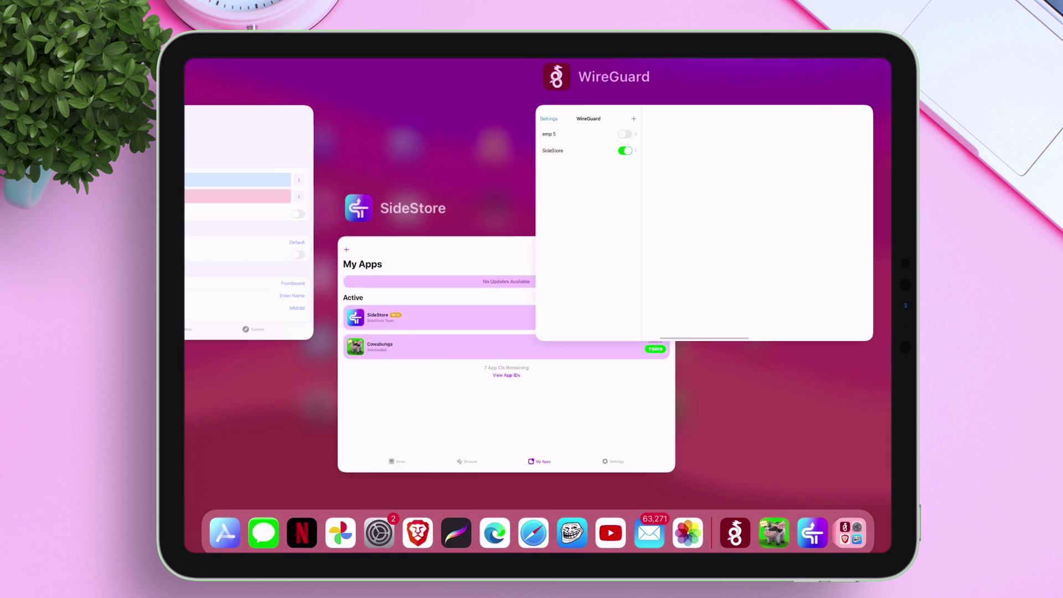
left_click(759, 404)
left_click(794, 190)
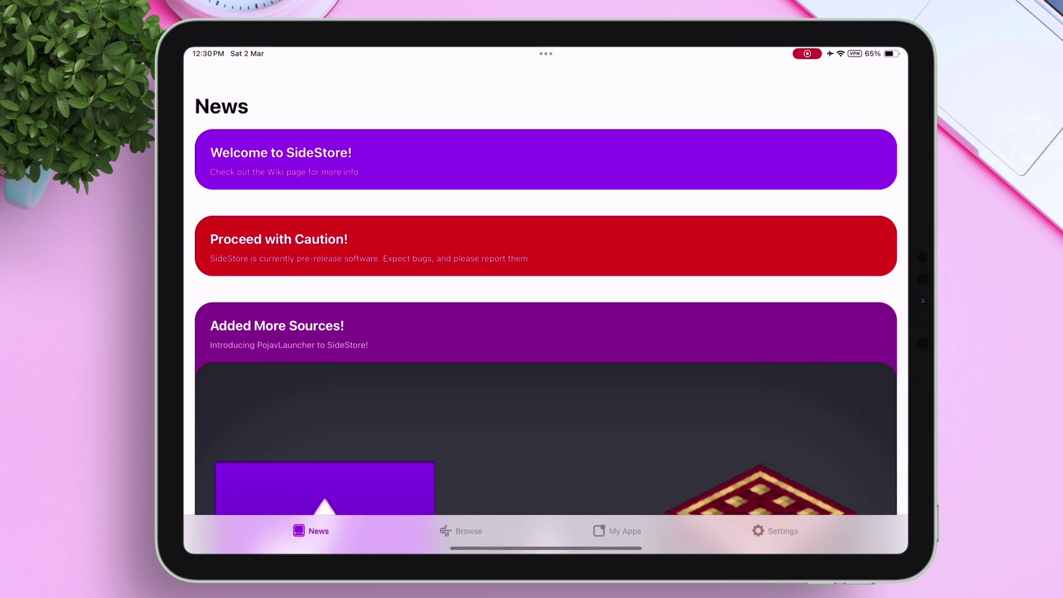
left_click(461, 531)
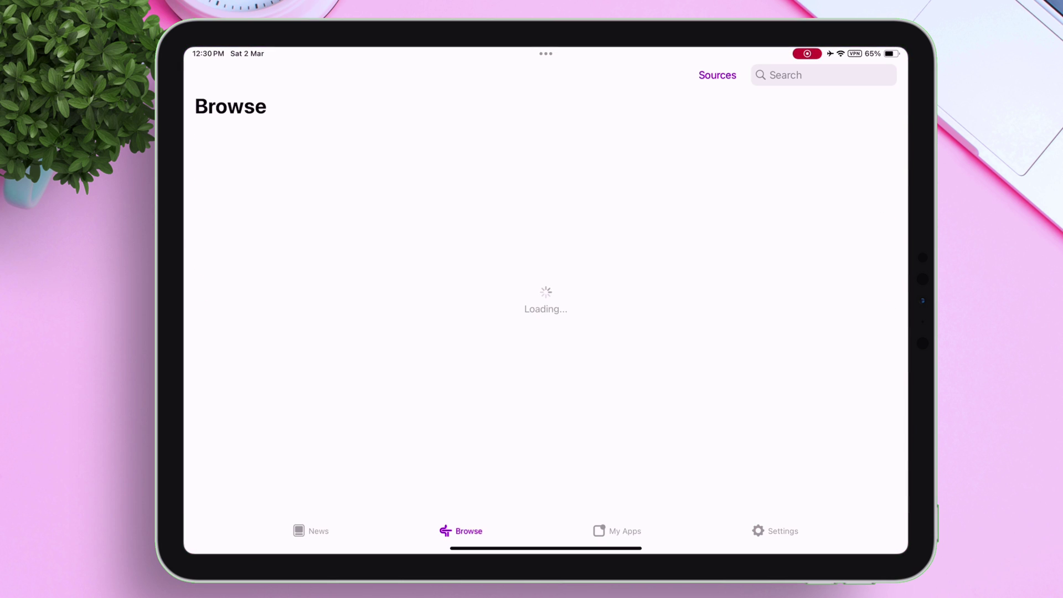